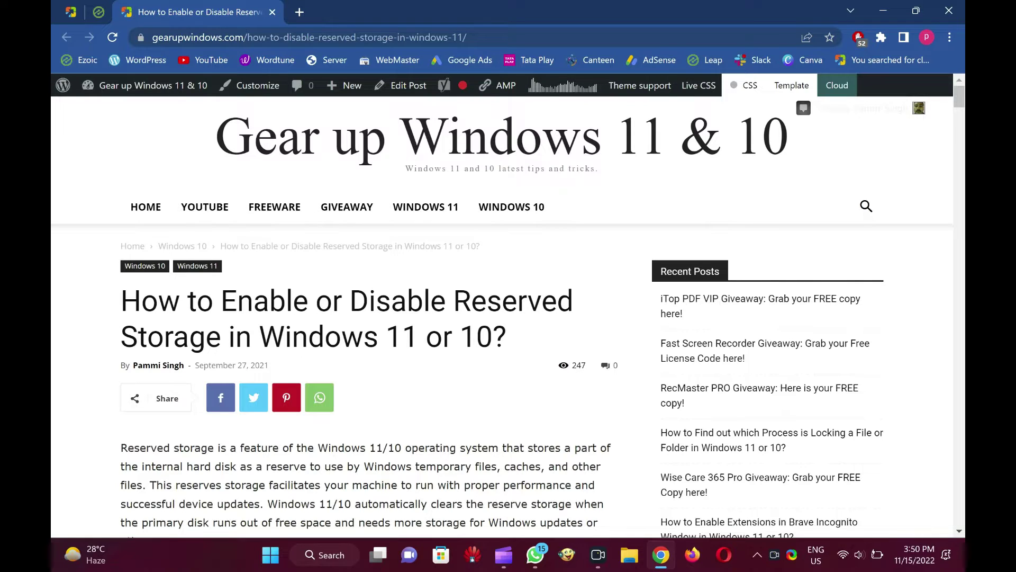
# - Copy the article's Step 10 command DISM /Online /Set-ReservedStorageState /State:Disabled
pyautogui.moveTo(123, 290); pyautogui.dragTo(516, 337)
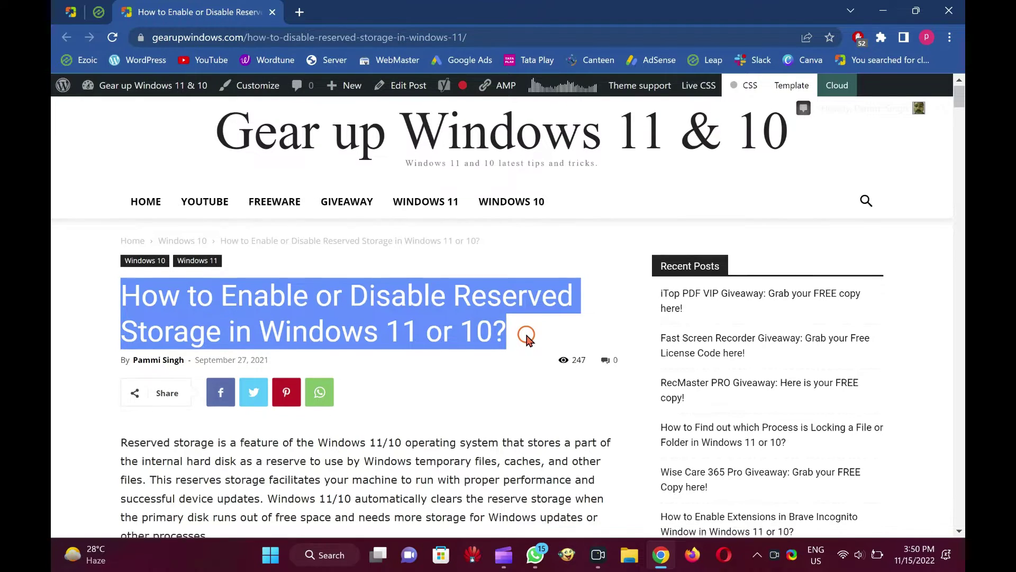
pyautogui.scroll(-10, 526, 339)
pyautogui.scroll(-15, 526, 339)
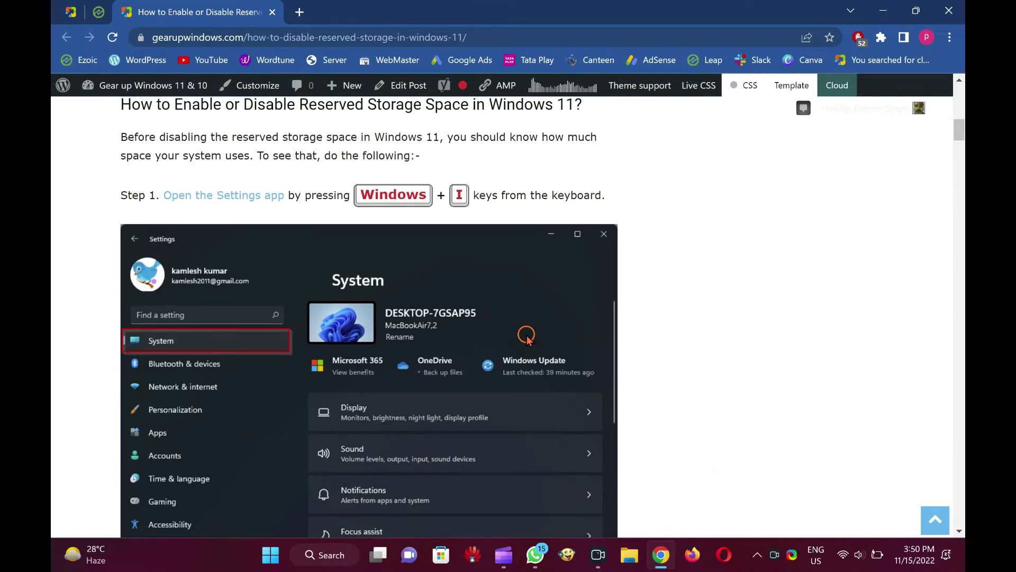
pyautogui.scroll(-20, 526, 336)
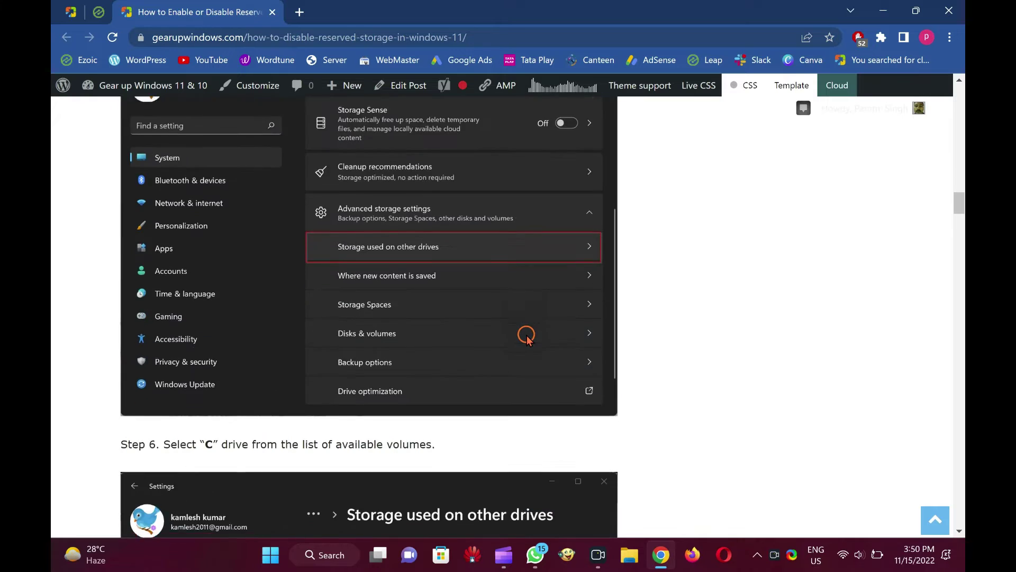
pyautogui.scroll(-10, 526, 334)
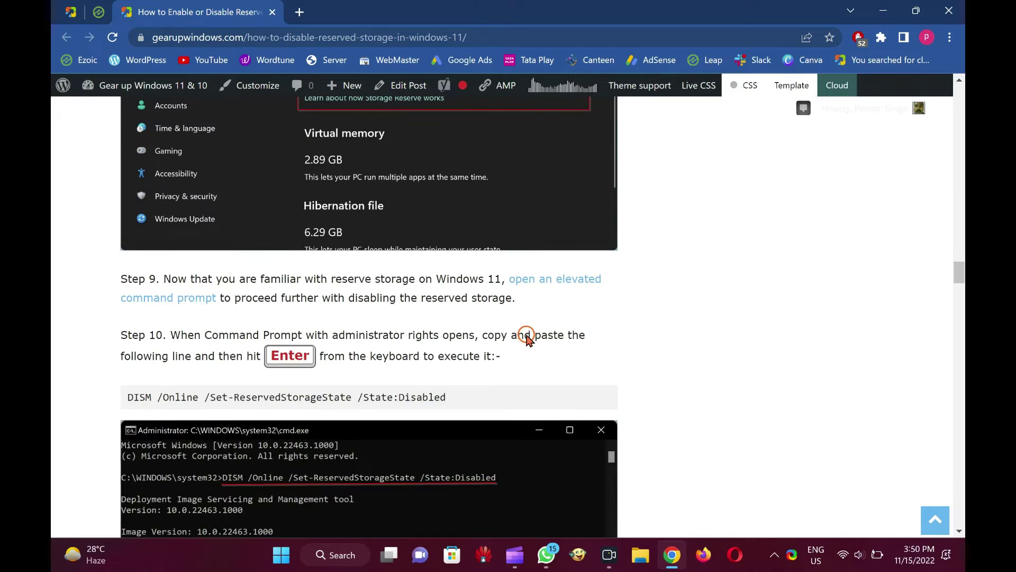
pyautogui.moveTo(125, 257); pyautogui.dragTo(499, 254)
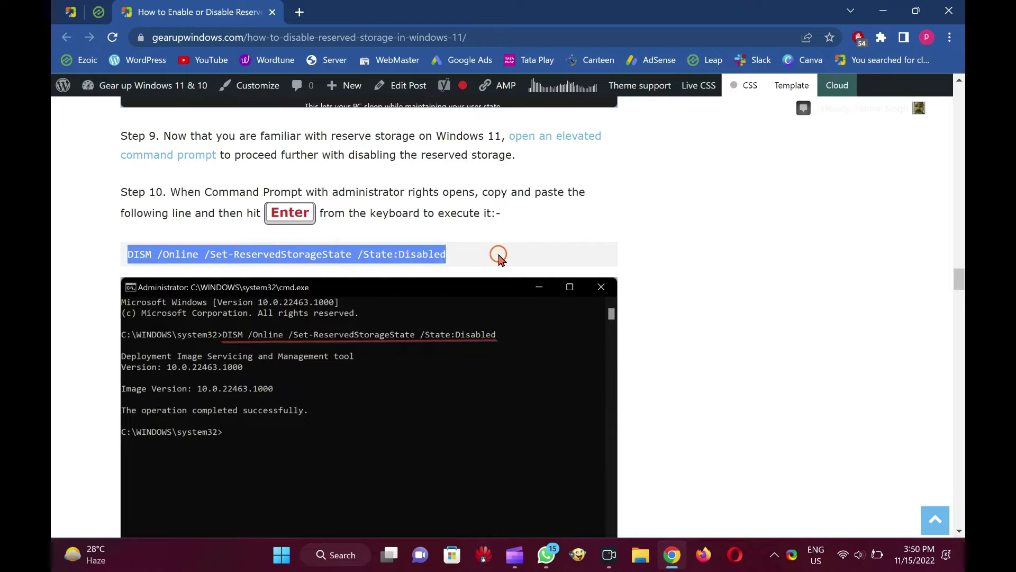
pyautogui.rightClick(334, 256)
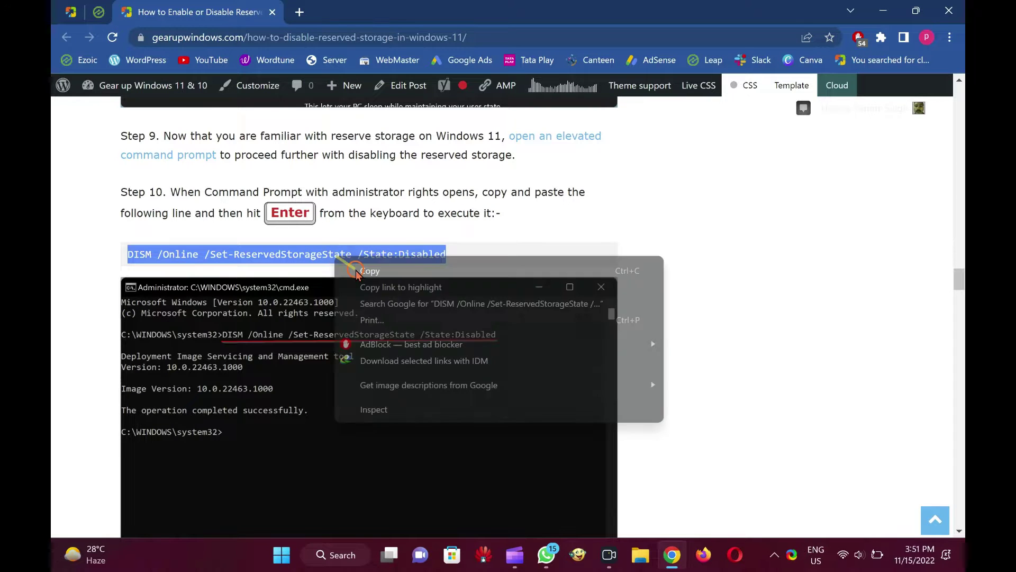
pyautogui.click(362, 271)
pyautogui.scroll(15, 360, 274)
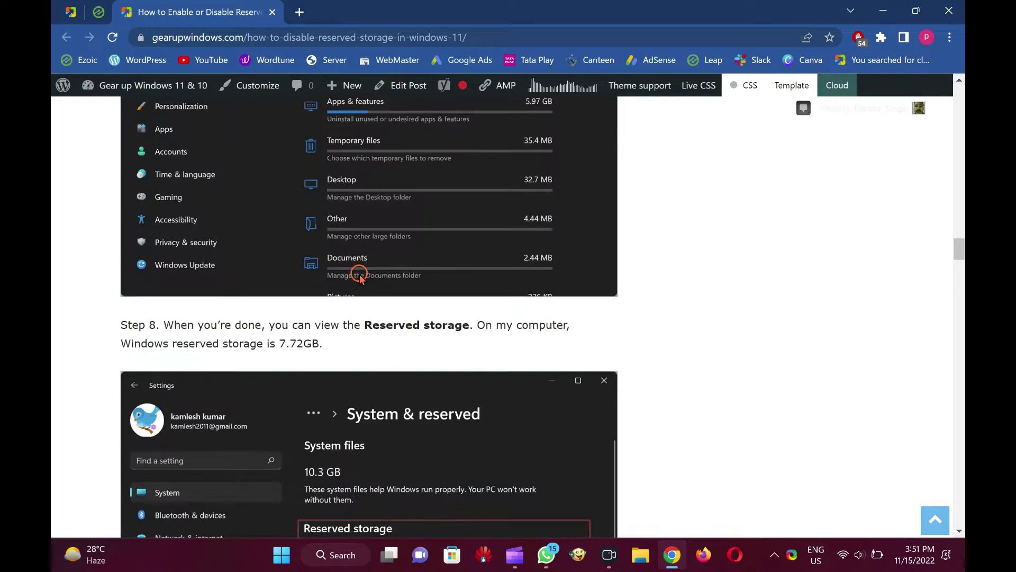
pyautogui.scroll(-12, 360, 277)
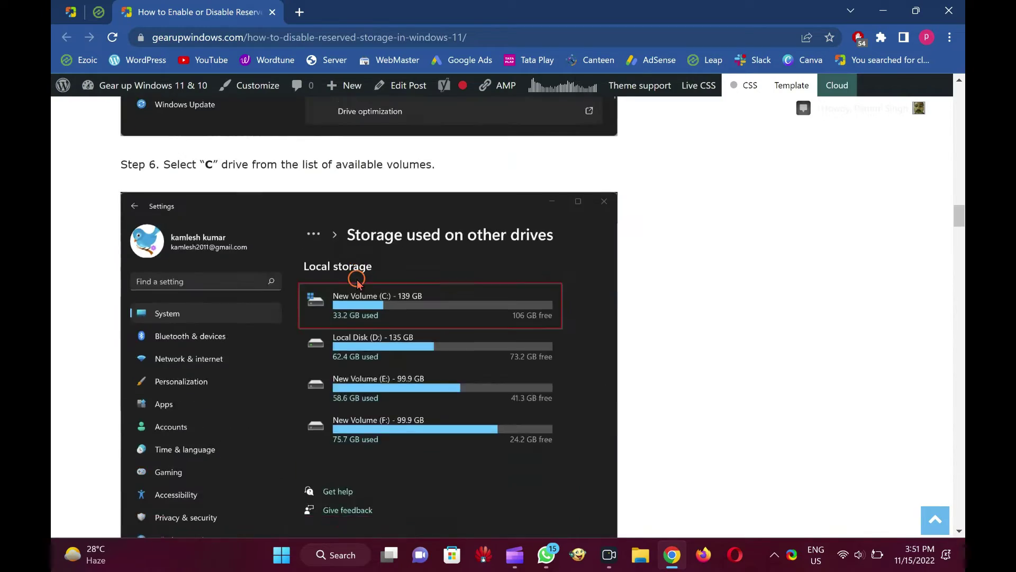
pyautogui.scroll(-9, 357, 281)
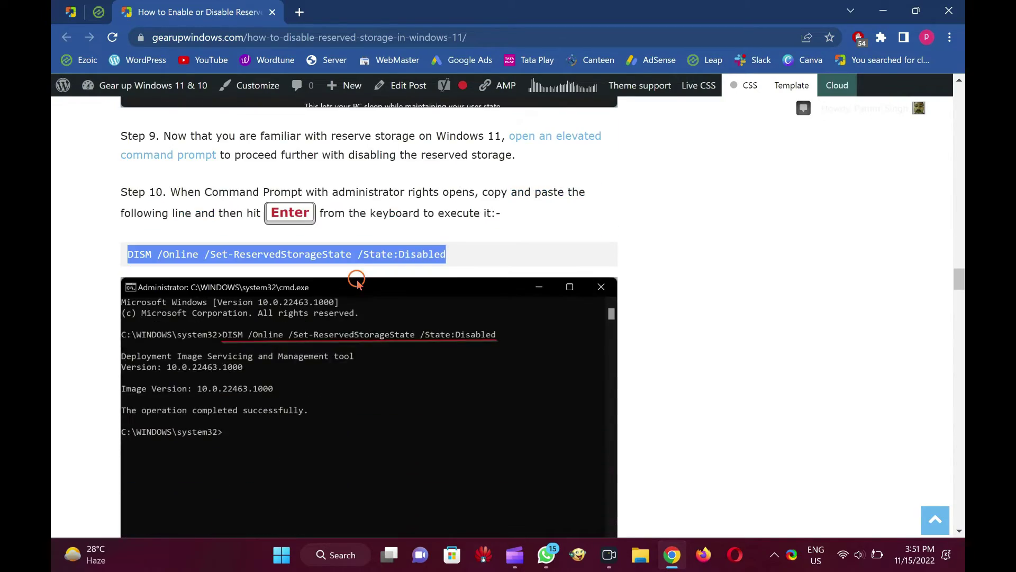
pyautogui.scroll(18, 358, 282)
pyautogui.scroll(12, 357, 282)
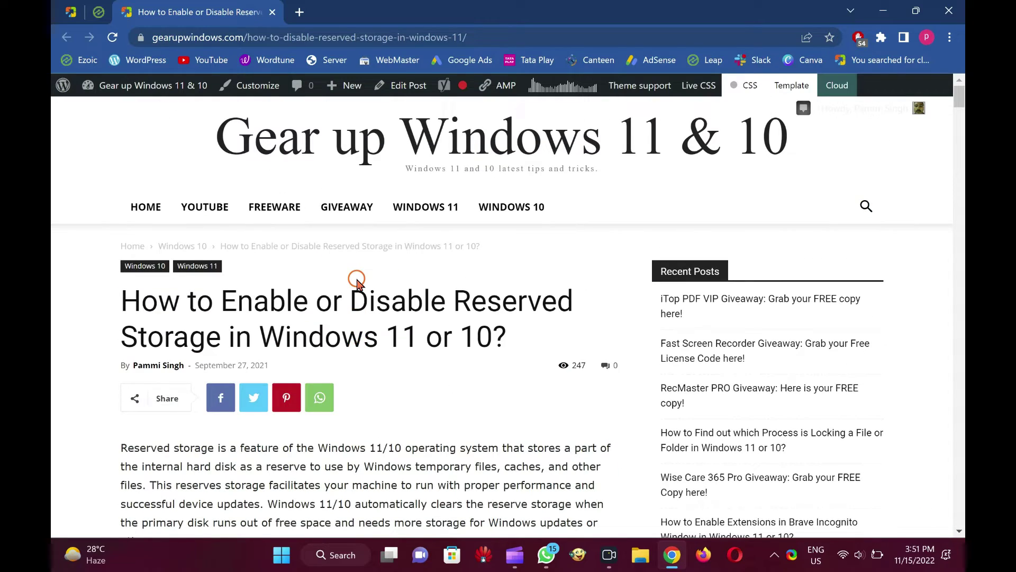
pyautogui.scroll(-10, 357, 282)
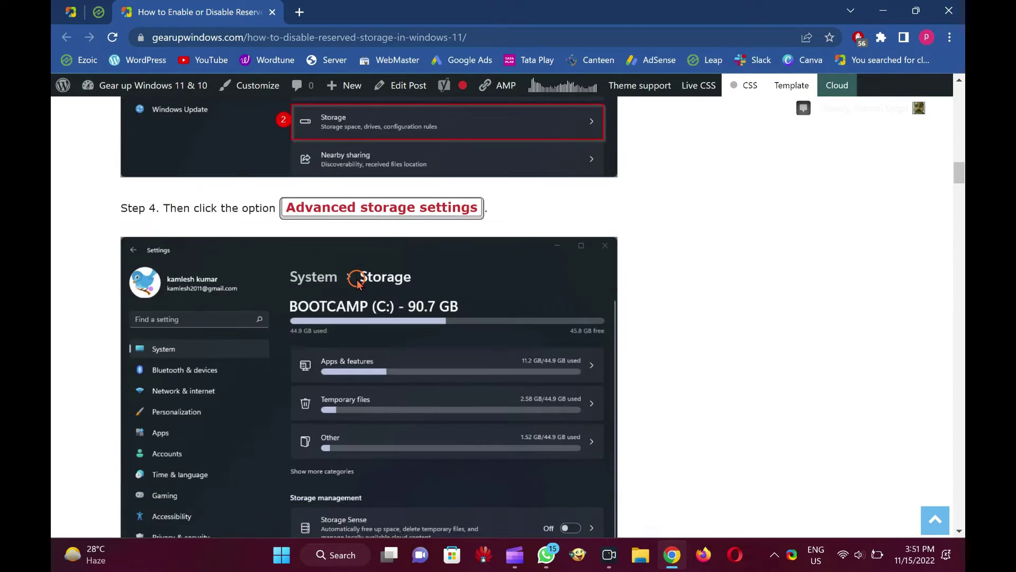
pyautogui.scroll(-10, 358, 283)
pyautogui.scroll(-10, 358, 283)
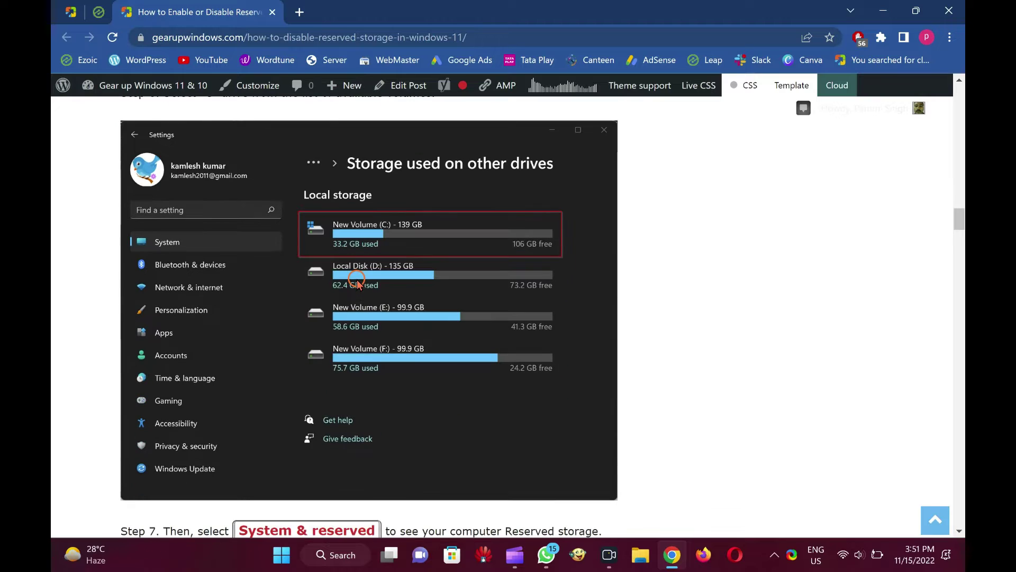
pyautogui.scroll(-8, 357, 282)
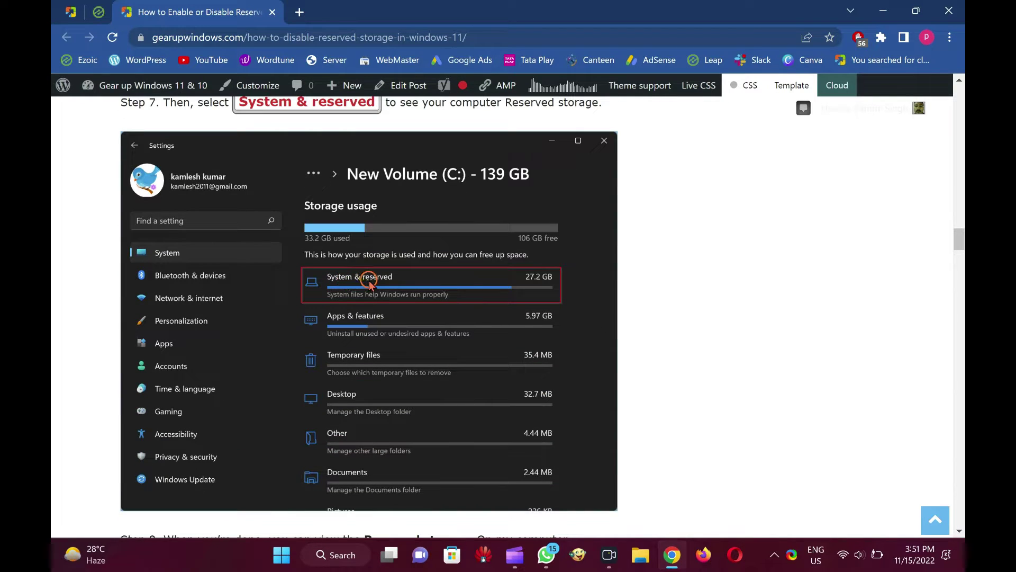
pyautogui.scroll(20, 369, 283)
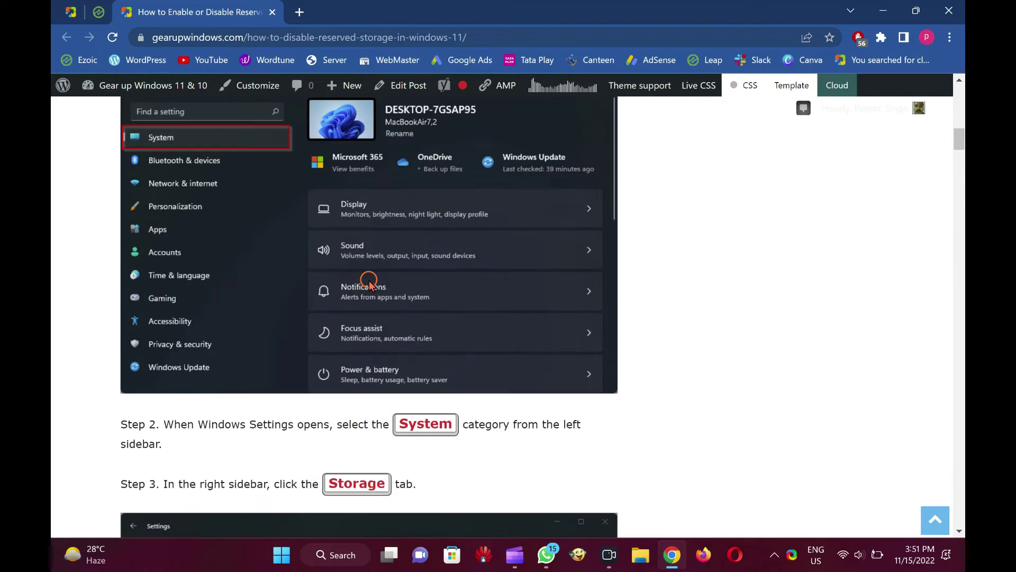
pyautogui.scroll(10, 369, 283)
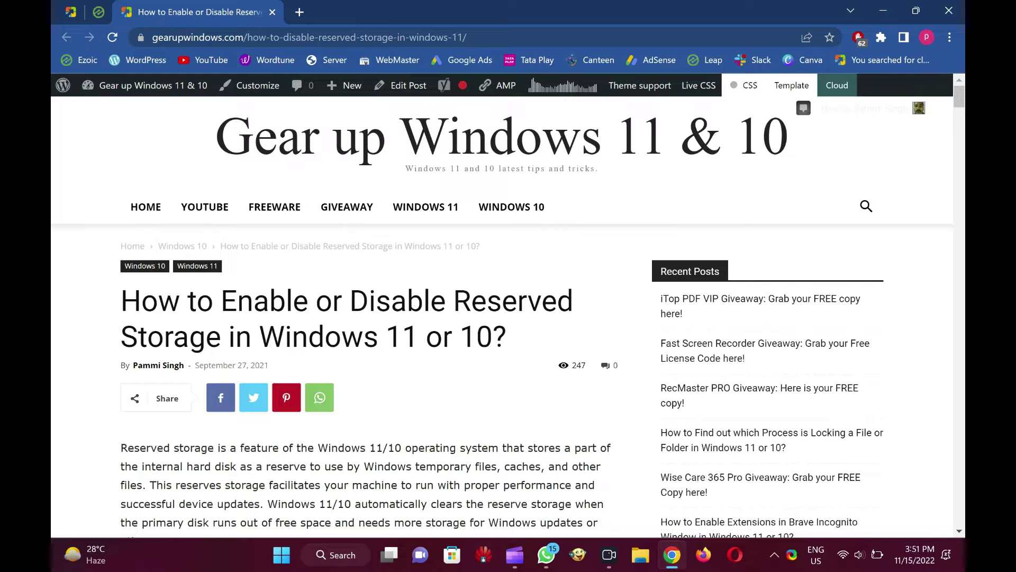
pyautogui.scroll(-6, 502, 317)
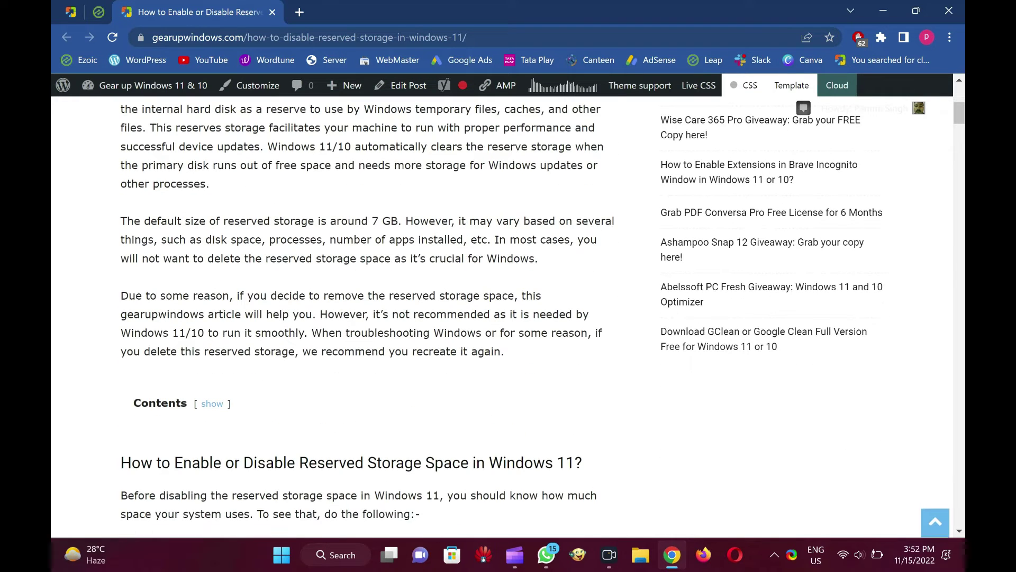
pyautogui.scroll(-3, 508, 318)
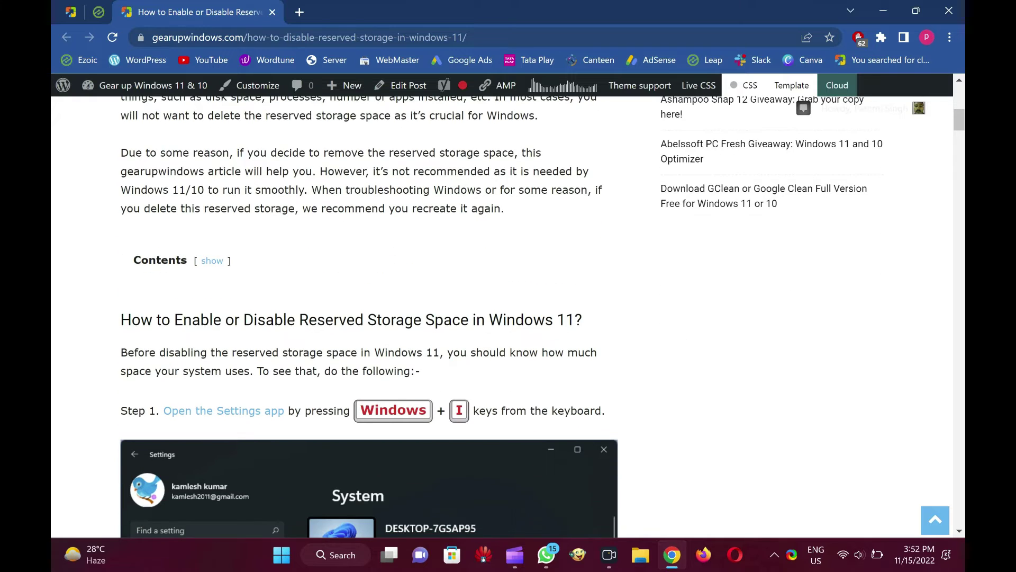
pyautogui.scroll(-3, 509, 317)
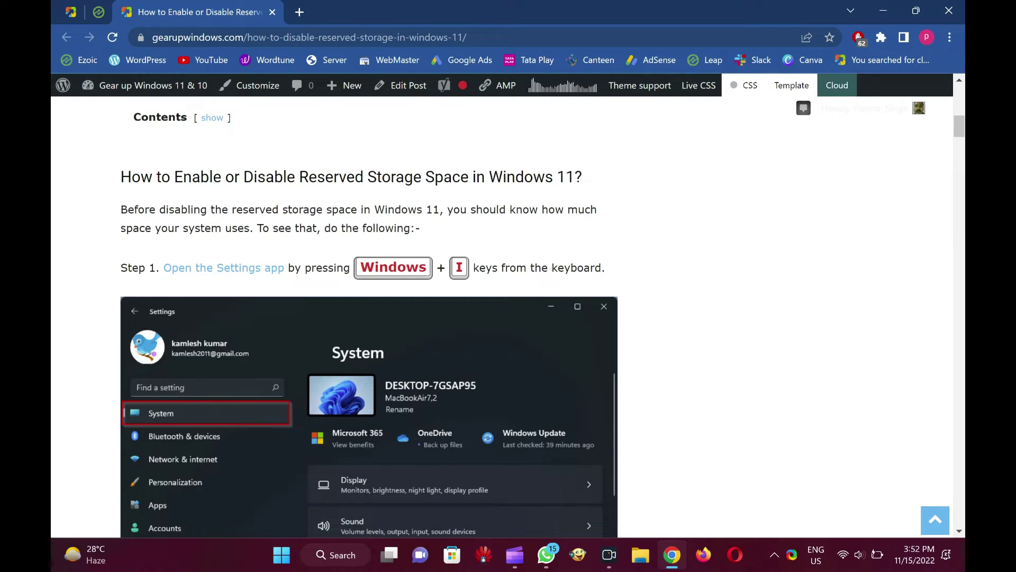
pyautogui.scroll(-3, 369, 317)
pyautogui.scroll(2, 368, 317)
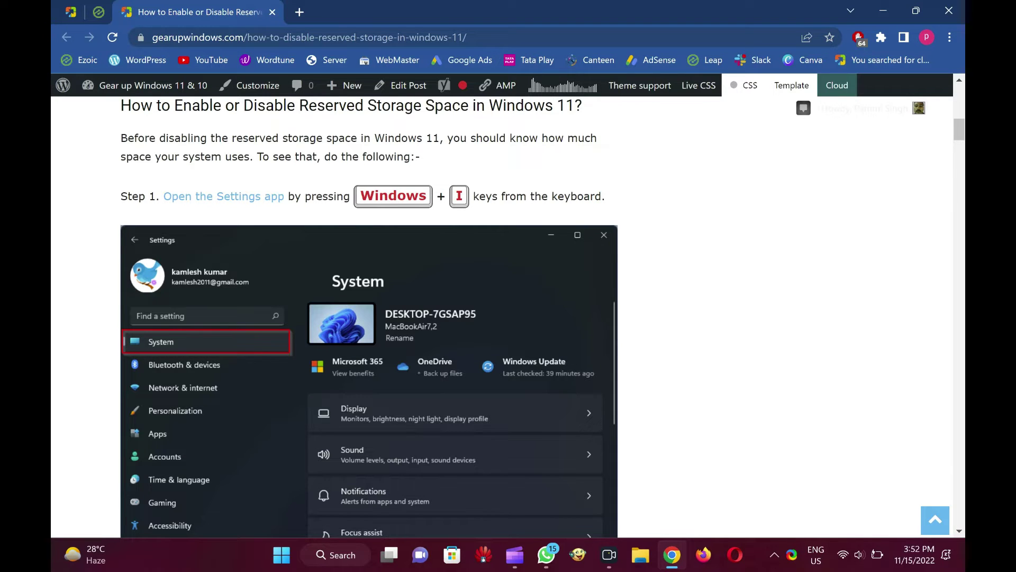
pyautogui.scroll(-20, 369, 316)
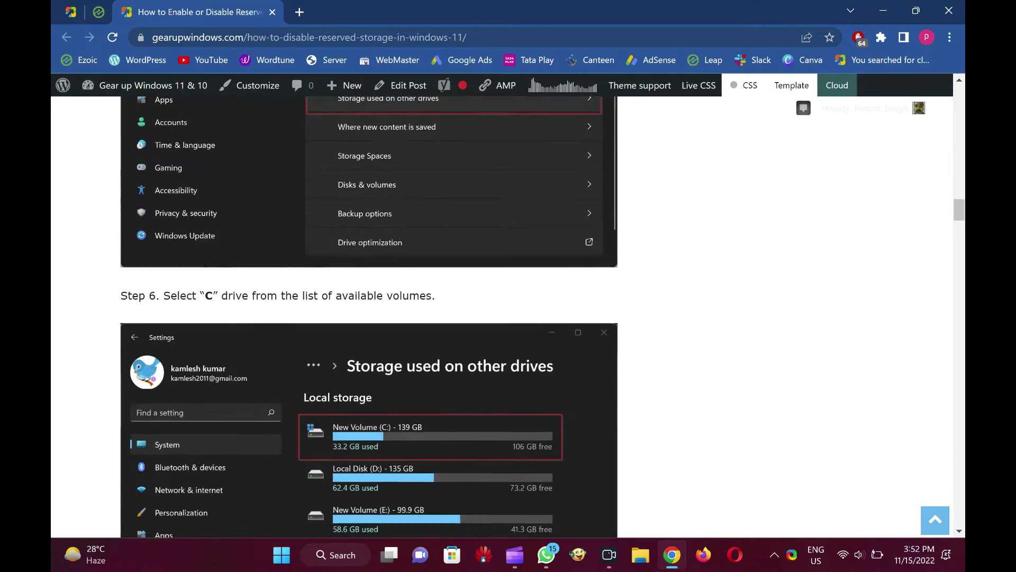
pyautogui.scroll(-16, 369, 317)
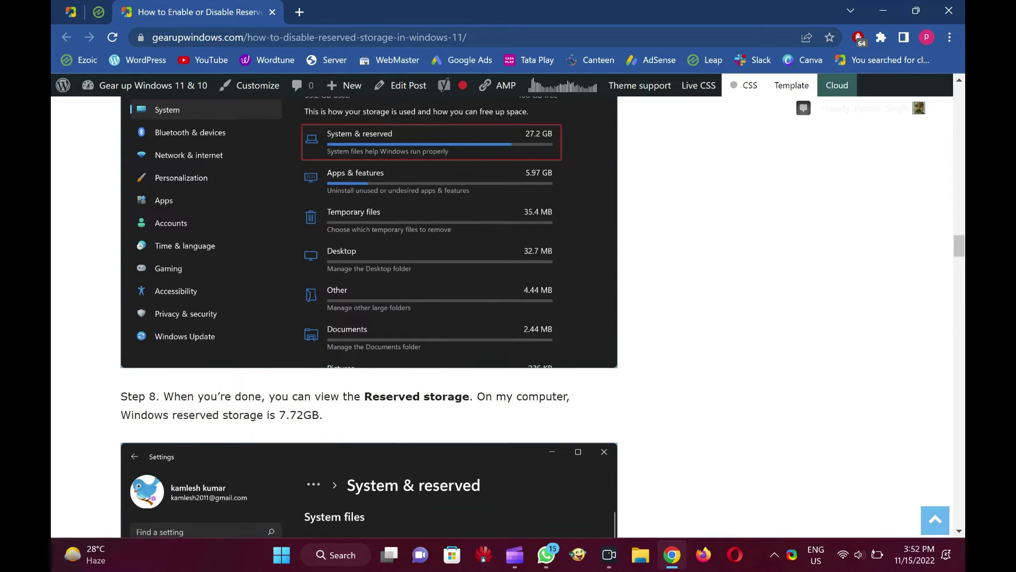
pyautogui.scroll(-5, 369, 316)
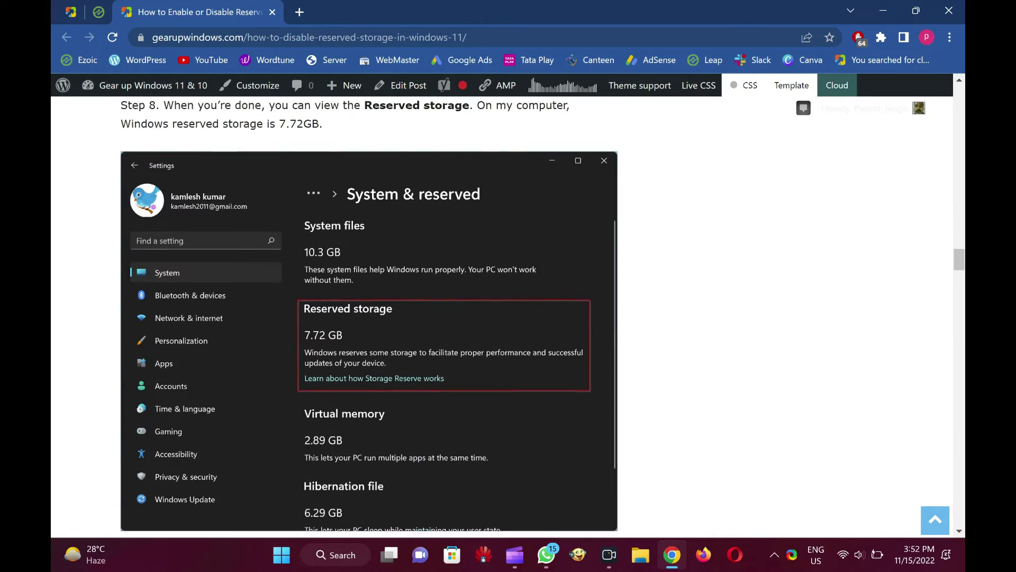
pyautogui.scroll(-7, 369, 316)
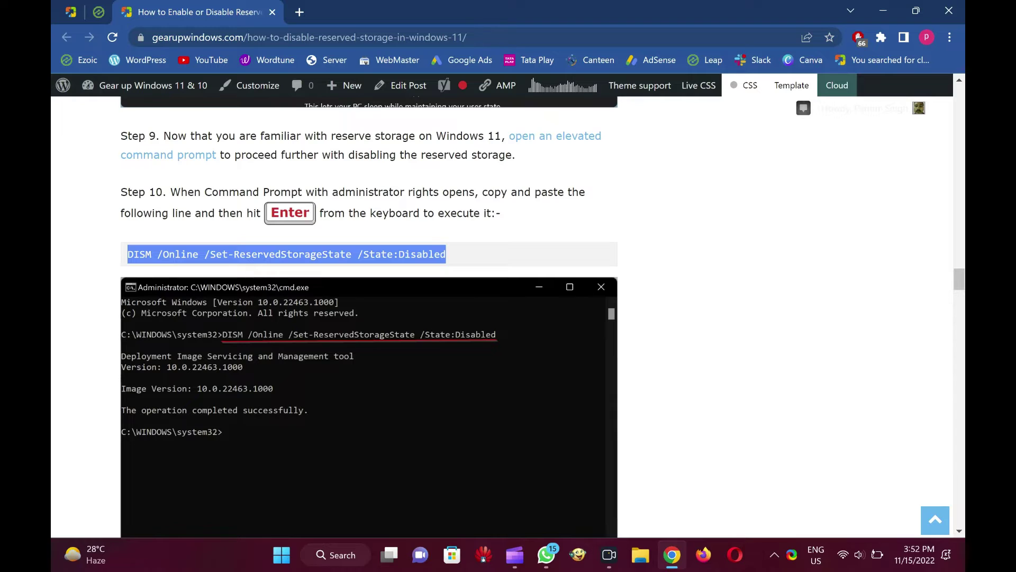
pyautogui.scroll(-1, 369, 316)
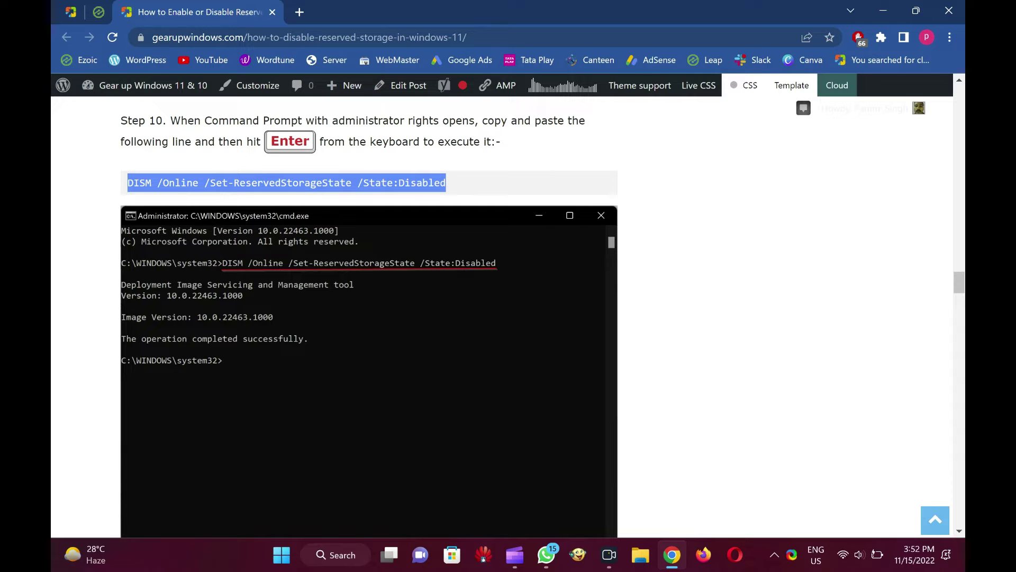
# - Go through System > Storage > Advanced storage settings to Local Disk (C:) usage, showing System & reserved 27.8 GB
pyautogui.press('super+i')
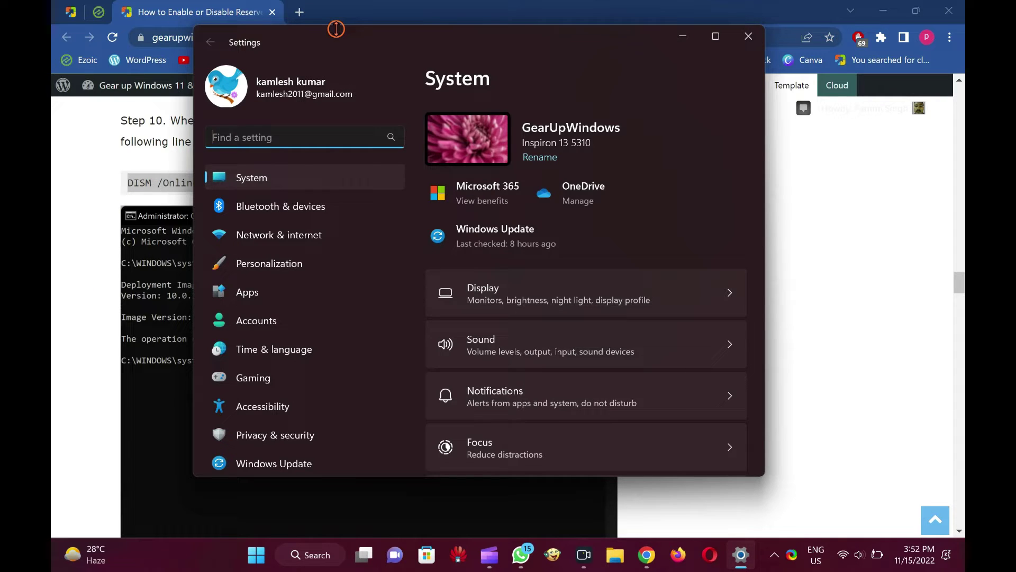
pyautogui.click(313, 174)
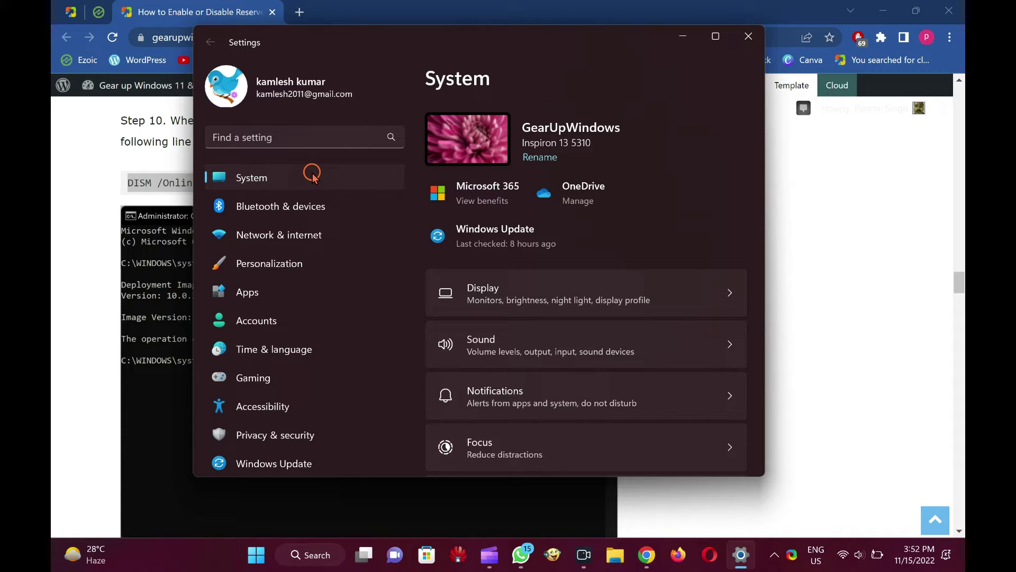
pyautogui.scroll(-5, 646, 341)
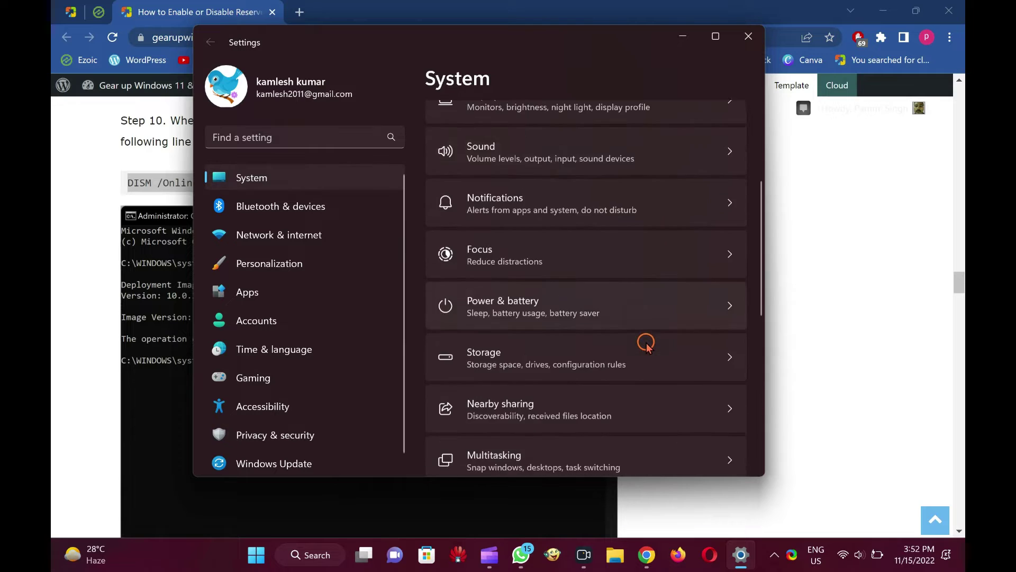
pyautogui.click(577, 215)
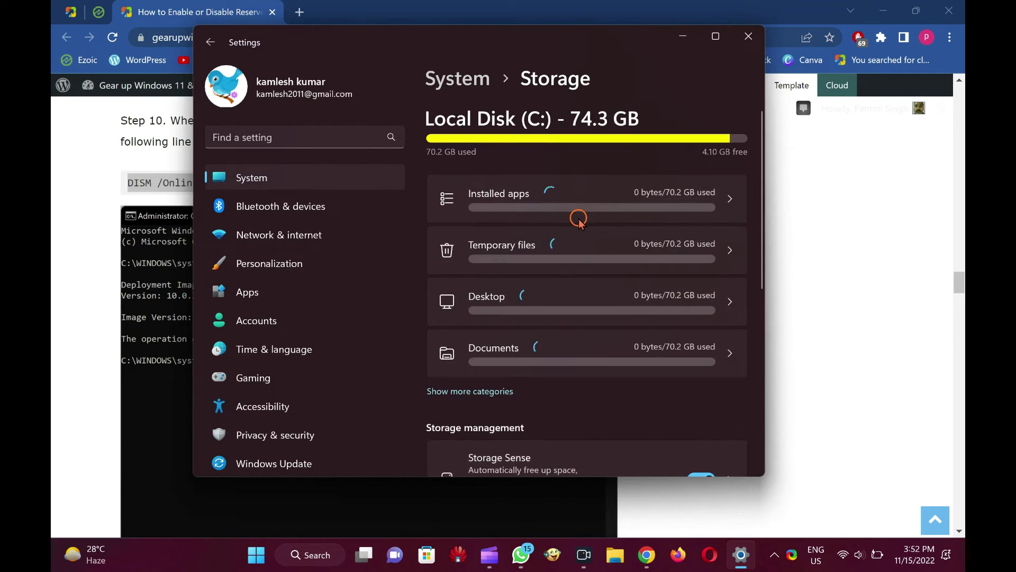
pyautogui.scroll(-6, 578, 220)
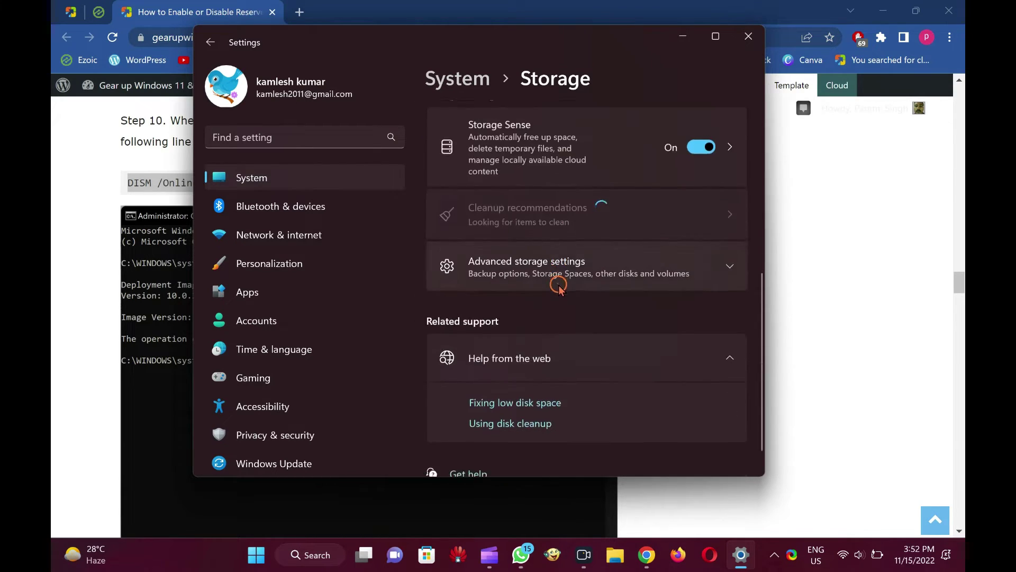
pyautogui.click(575, 260)
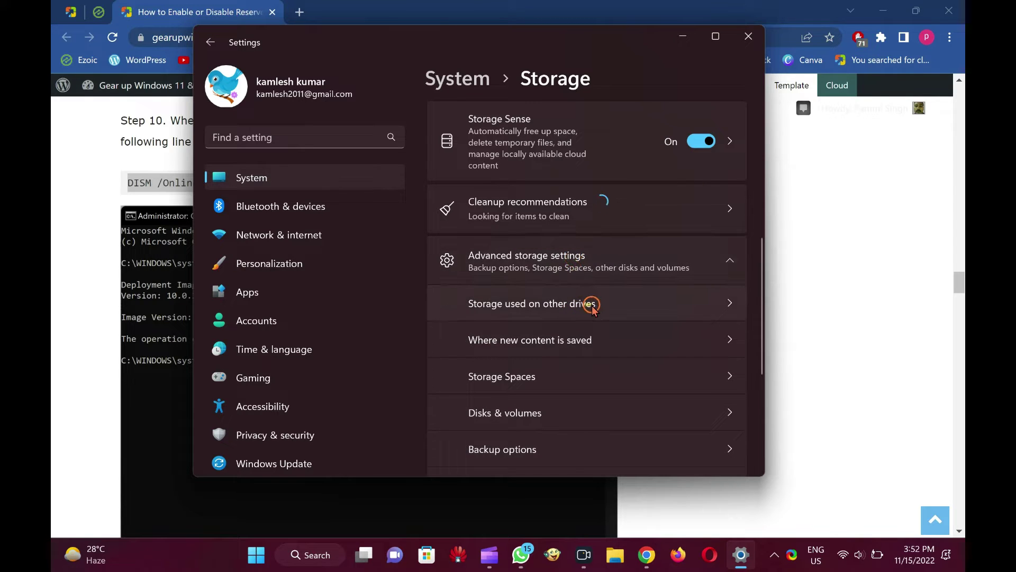
pyautogui.click(640, 305)
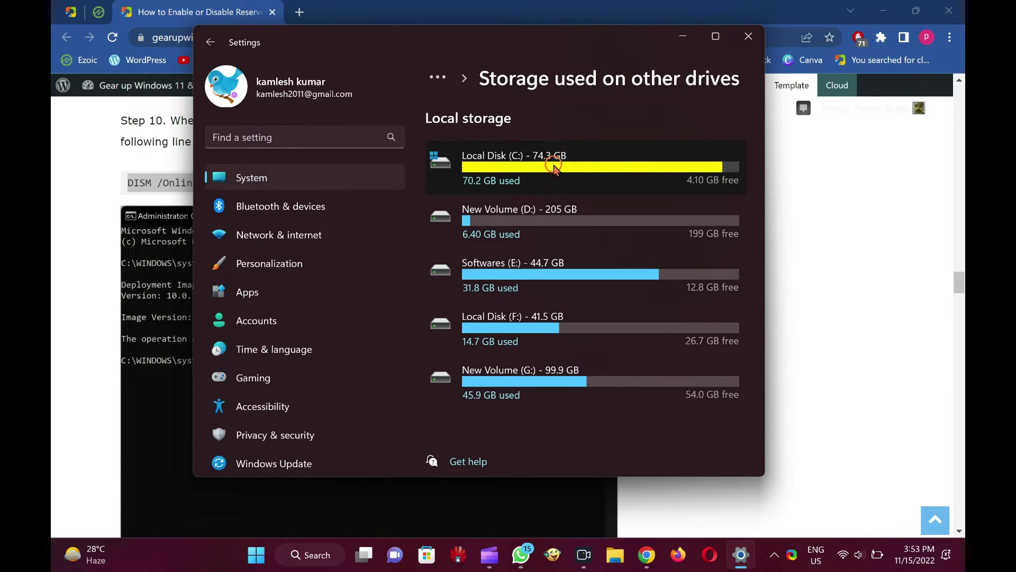
pyautogui.click(609, 171)
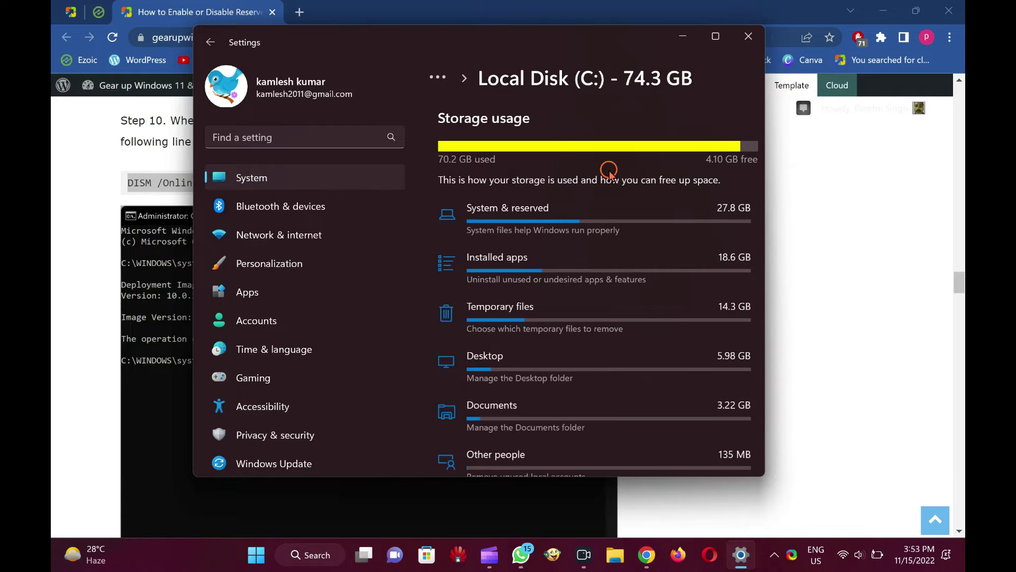
# - View System & reserved to confirm 5.44 GB of Reserved storage, then close Settings
pyautogui.click(514, 225)
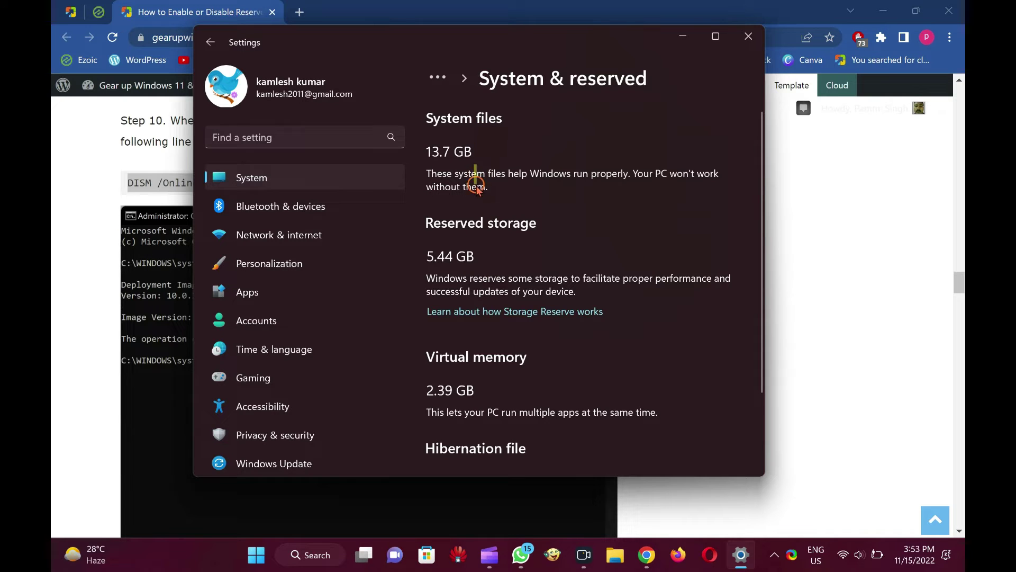
pyautogui.click(745, 31)
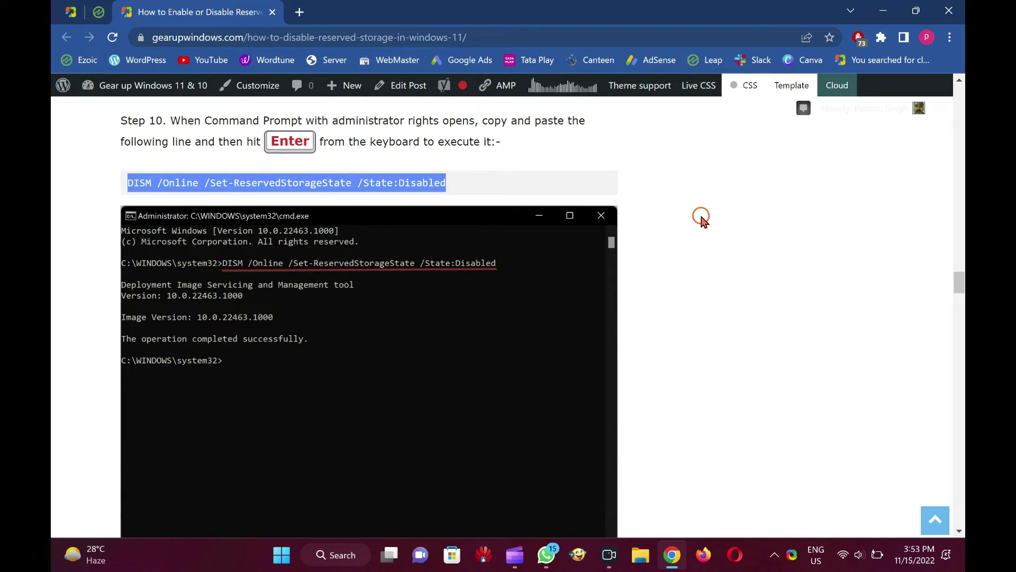
# - Launch Command Prompt as administrator and paste the DISM /State:Disabled command at its prompt
pyautogui.press('super')
pyautogui.write('co')
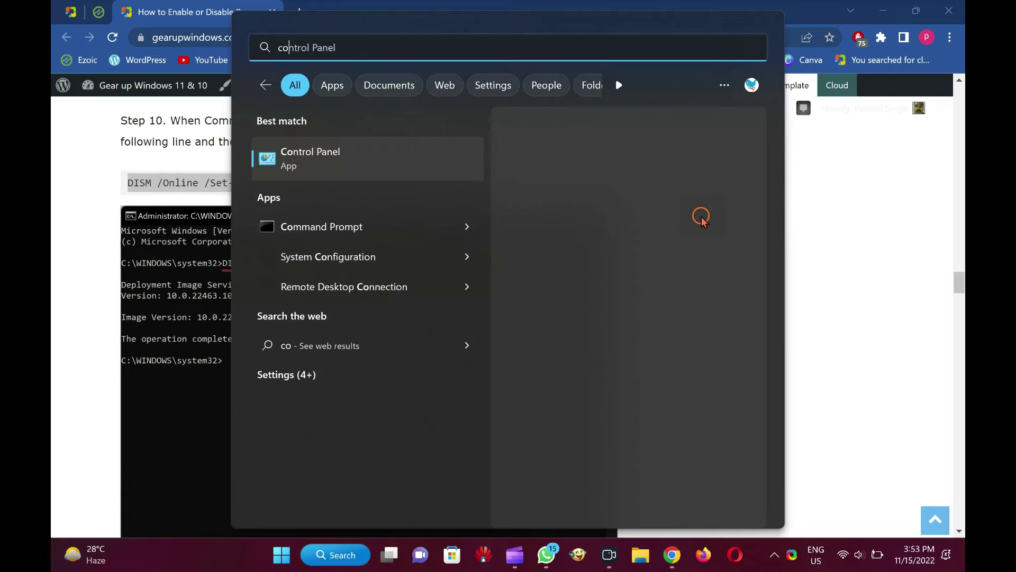
pyautogui.write('mmand')
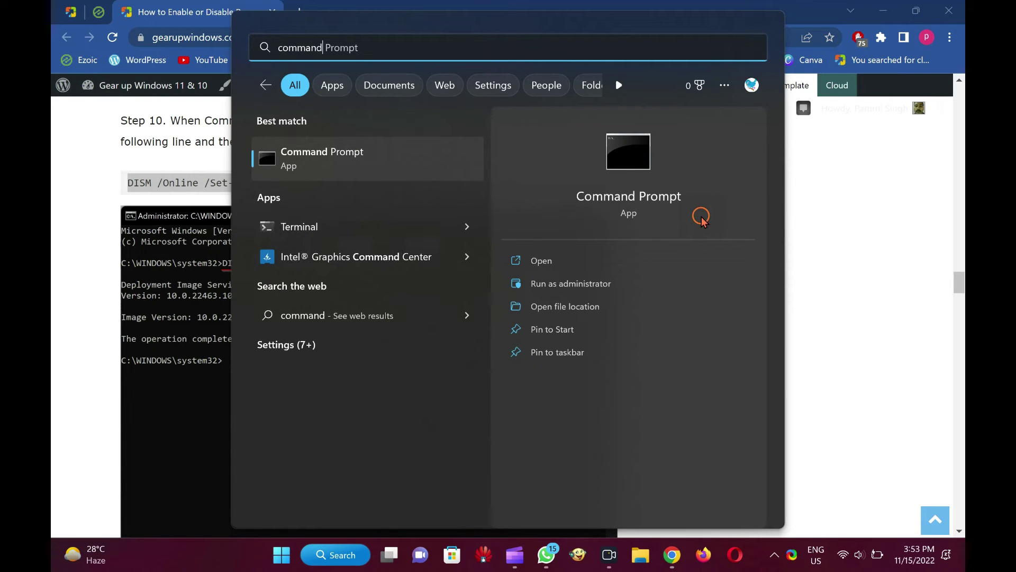
pyautogui.rightClick(448, 163)
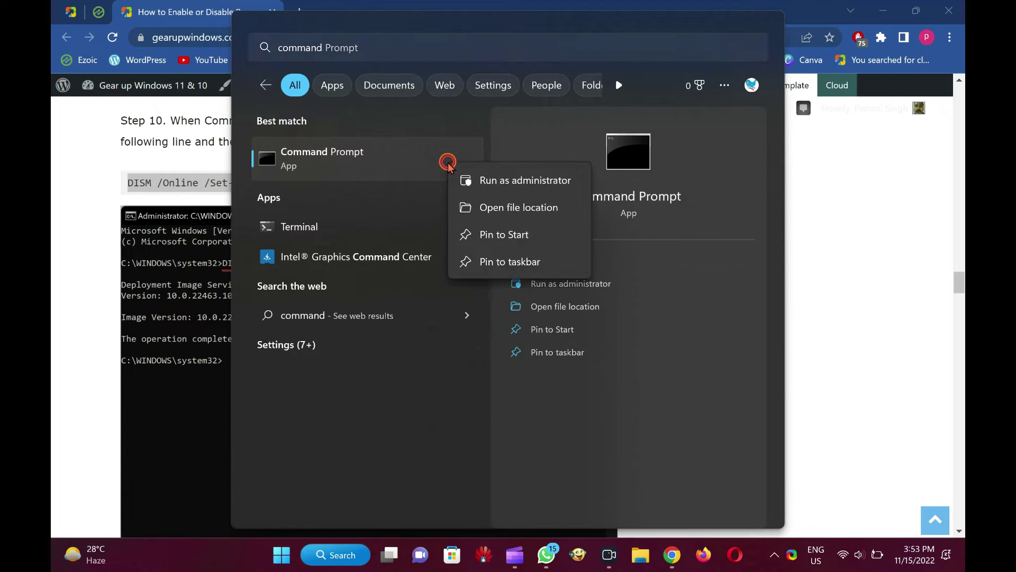
pyautogui.click(522, 185)
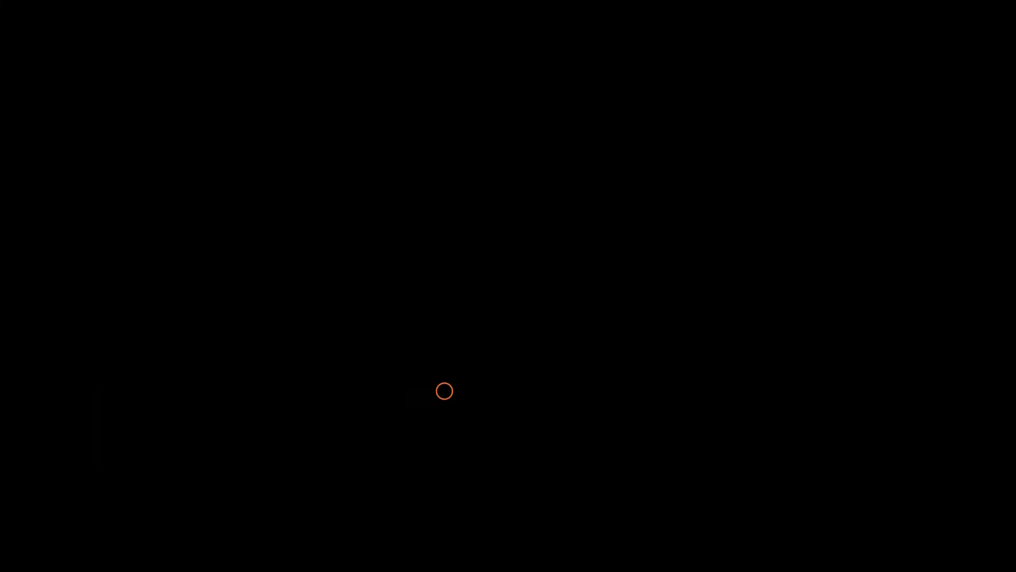
pyautogui.click(443, 394)
pyautogui.rightClick(333, 212)
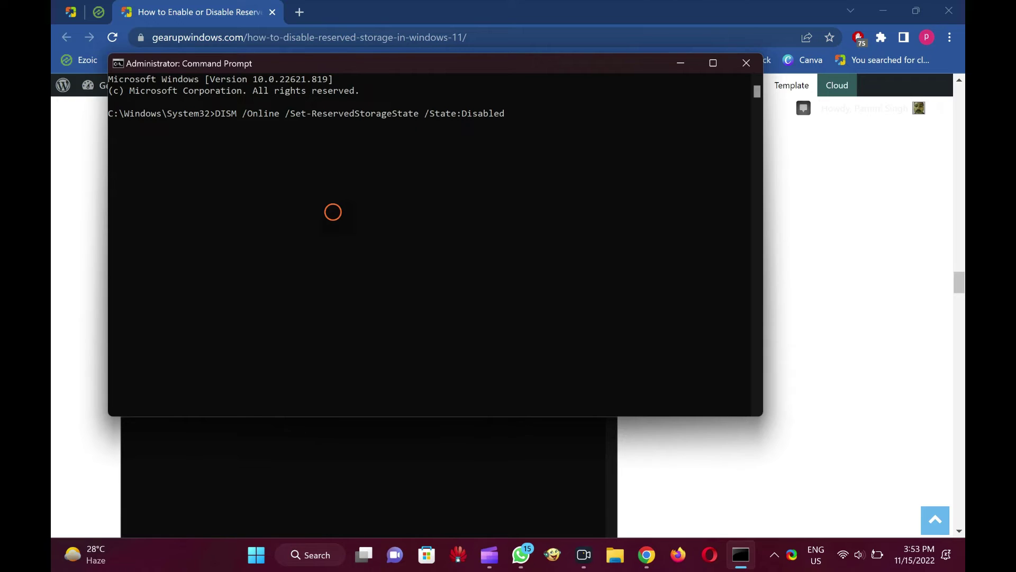
# - Run the DISM /State:Disabled command until it completes successfully, then copy the command line
pyautogui.press('Return')
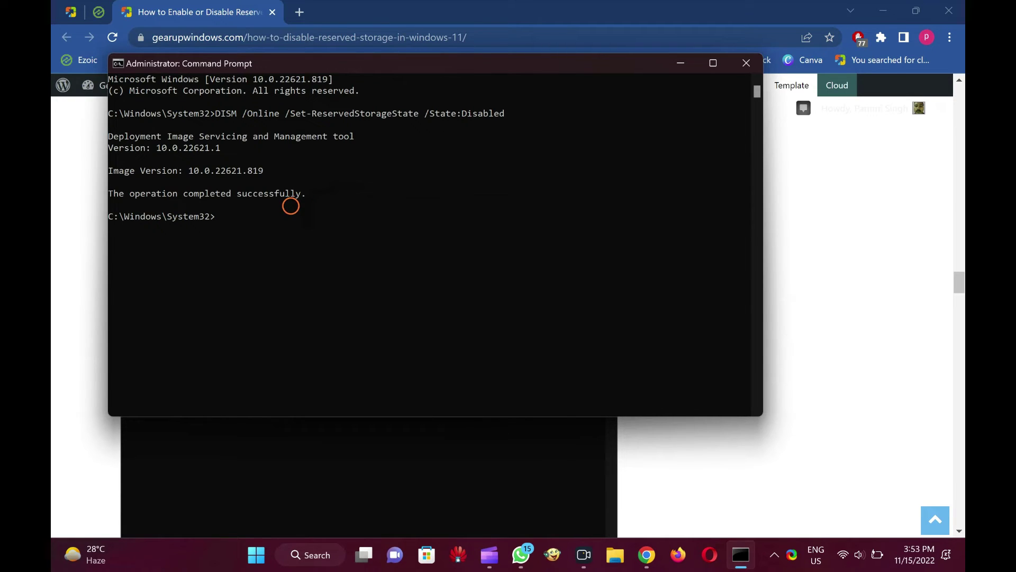
pyautogui.click(213, 111)
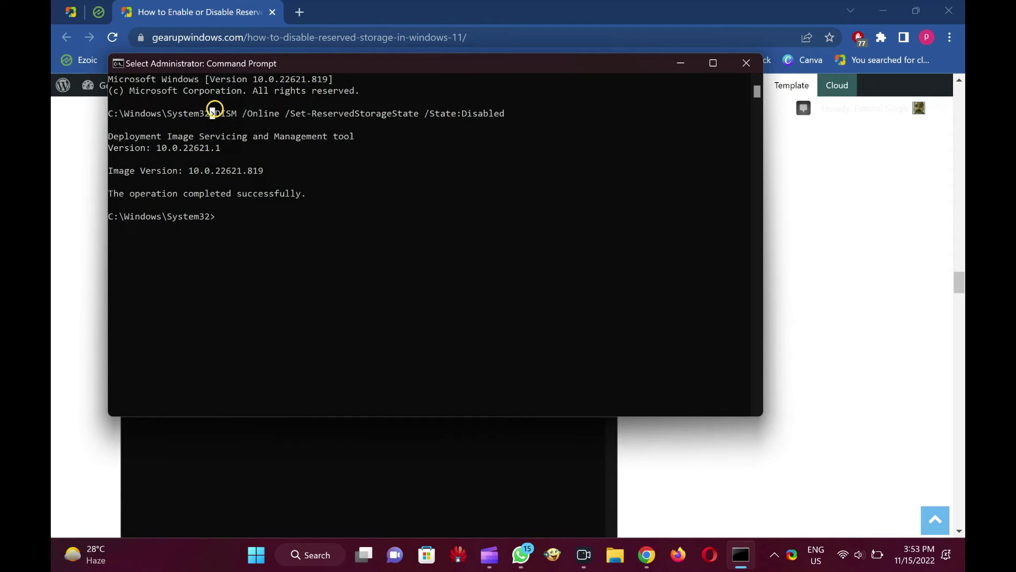
pyautogui.moveTo(215, 108); pyautogui.dragTo(542, 113)
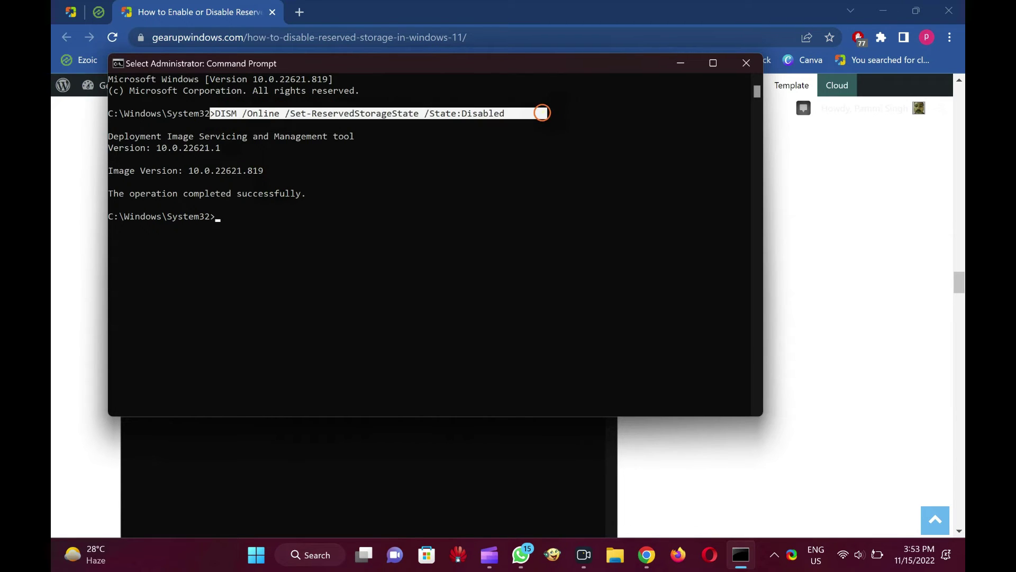
pyautogui.rightClick(534, 217)
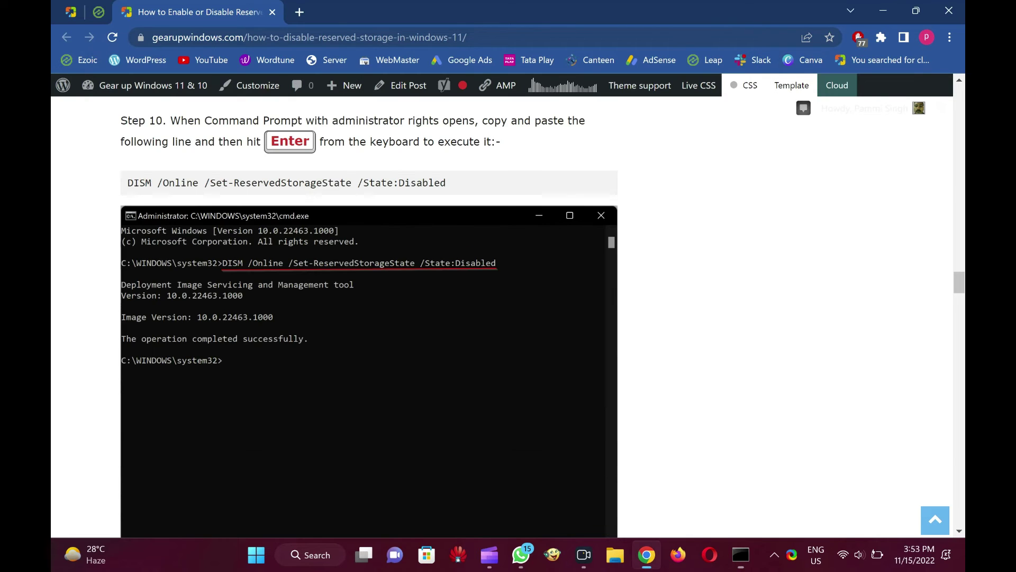
# - Scroll to Step 11 and select DISM /Online /Set-ReservedStorageState /State:Enabled
pyautogui.scroll(-6, 92, 331)
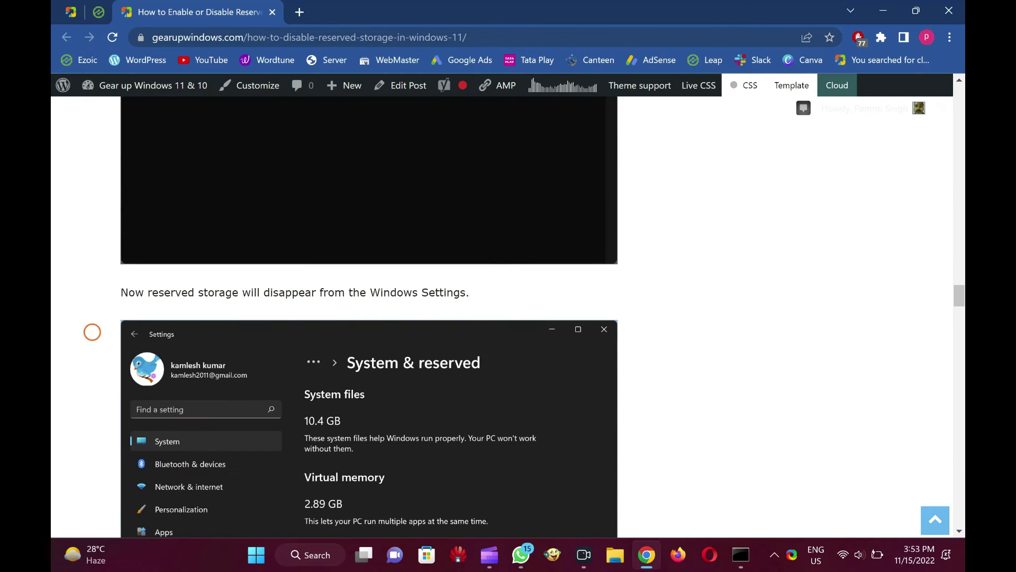
pyautogui.scroll(-1, 92, 331)
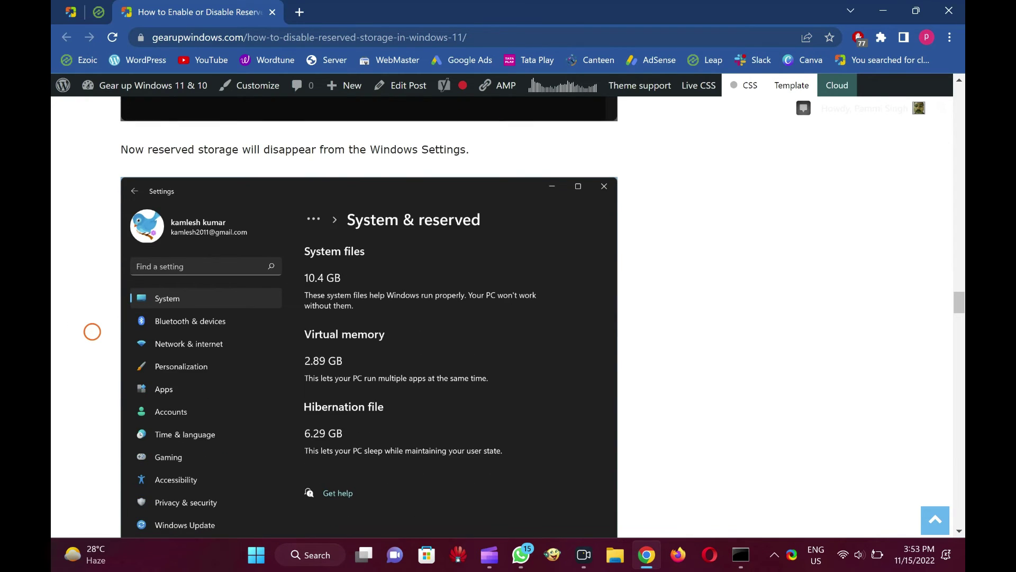
pyautogui.scroll(-2, 92, 331)
pyautogui.scroll(-2, 92, 331)
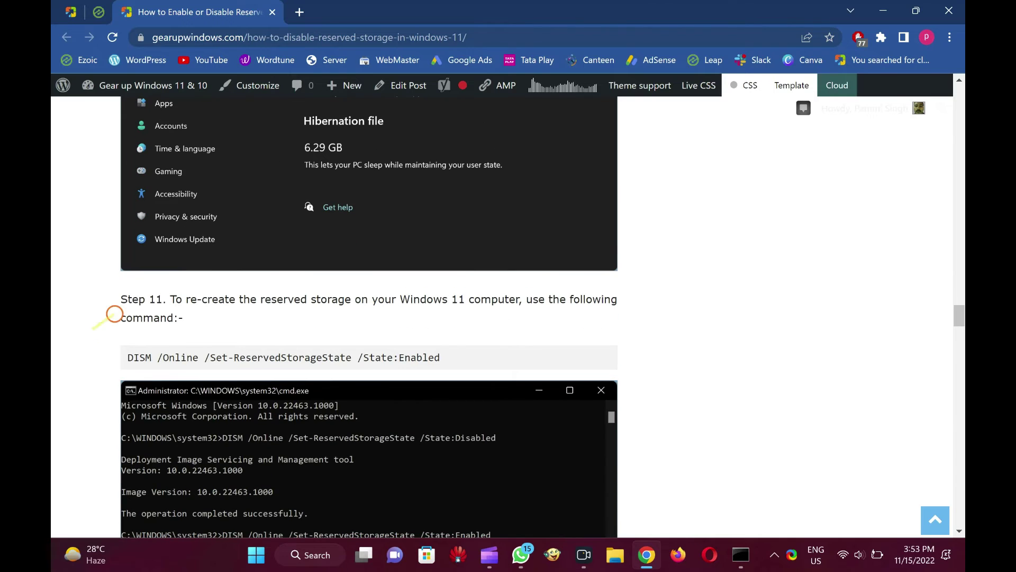
pyautogui.moveTo(297, 354); pyautogui.dragTo(465, 360)
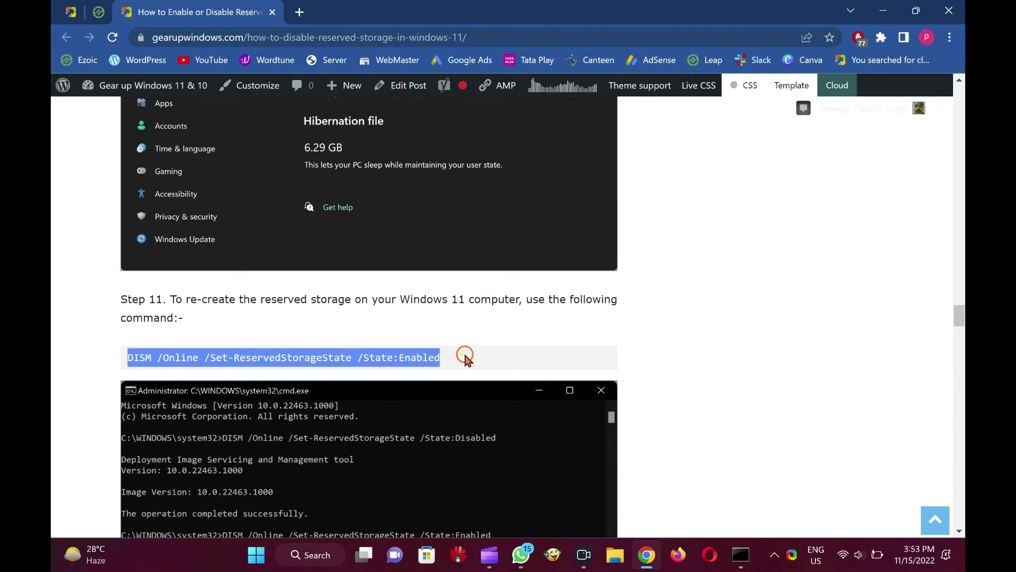
# - Bring Command Prompt forward and clear its text selection
pyautogui.moveTo(739, 554)
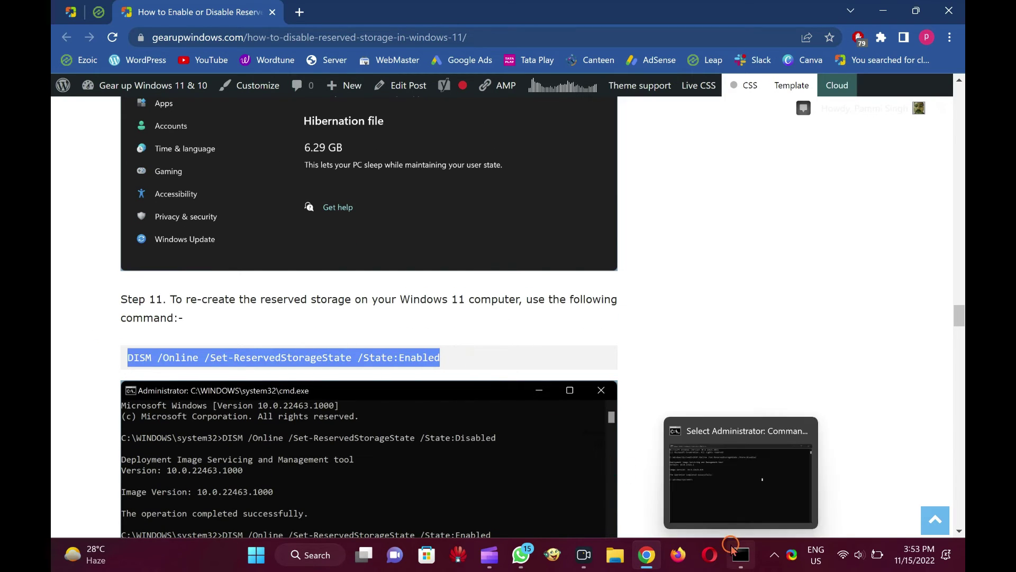
pyautogui.click(684, 507)
pyautogui.press('Escape')
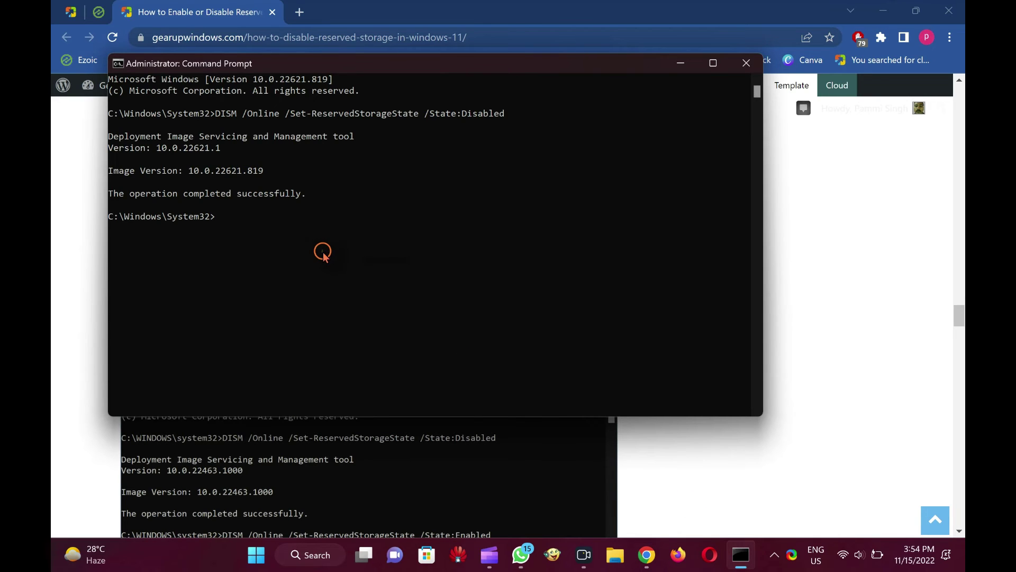
pyautogui.click(269, 236)
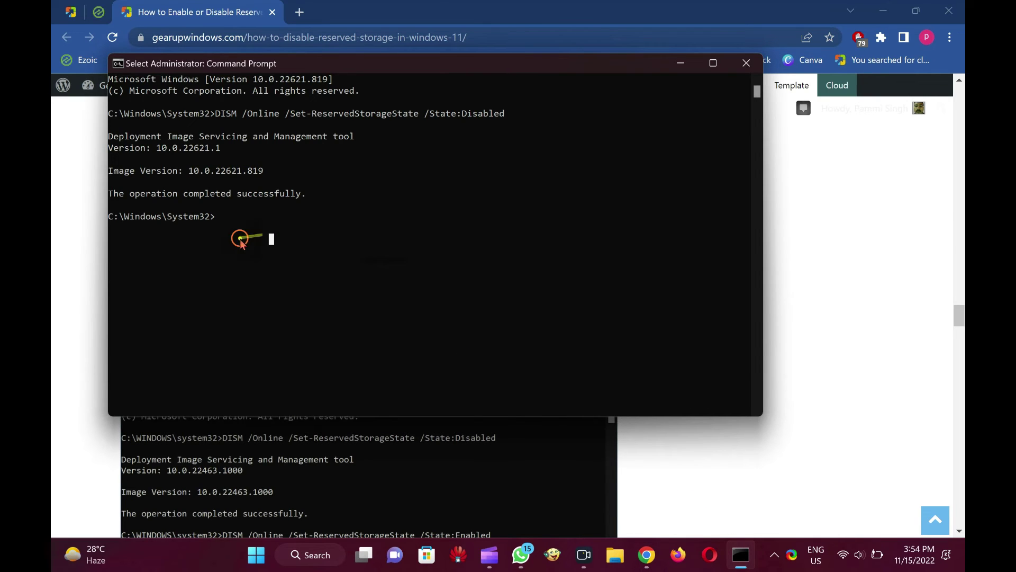
# - Copy the Step 11 command DISM /Online /Set-ReservedStorageState /State:Enabled from the article
pyautogui.click(61, 229)
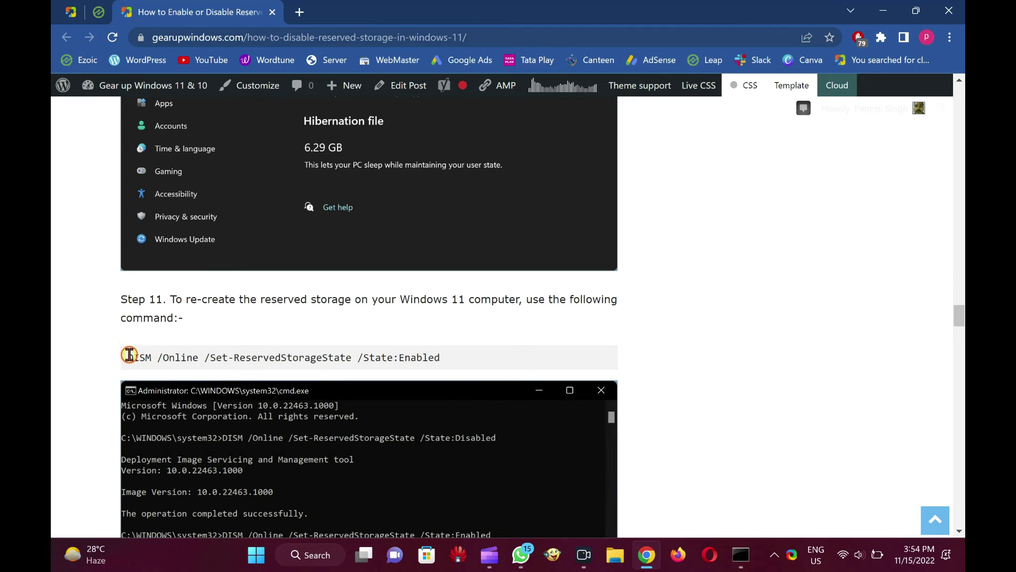
pyautogui.moveTo(129, 354); pyautogui.dragTo(445, 351)
pyautogui.rightClick(430, 355)
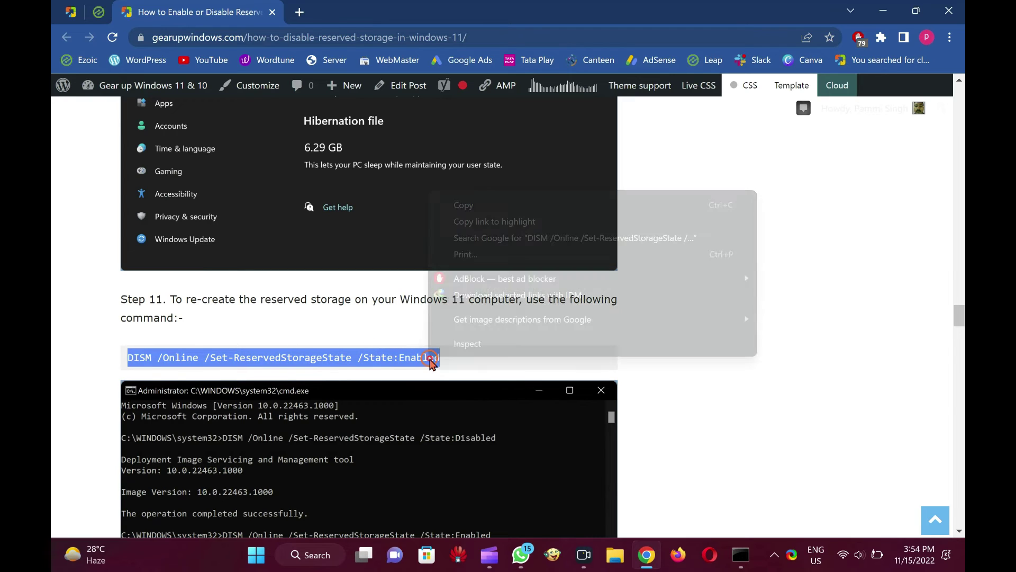
pyautogui.click(497, 205)
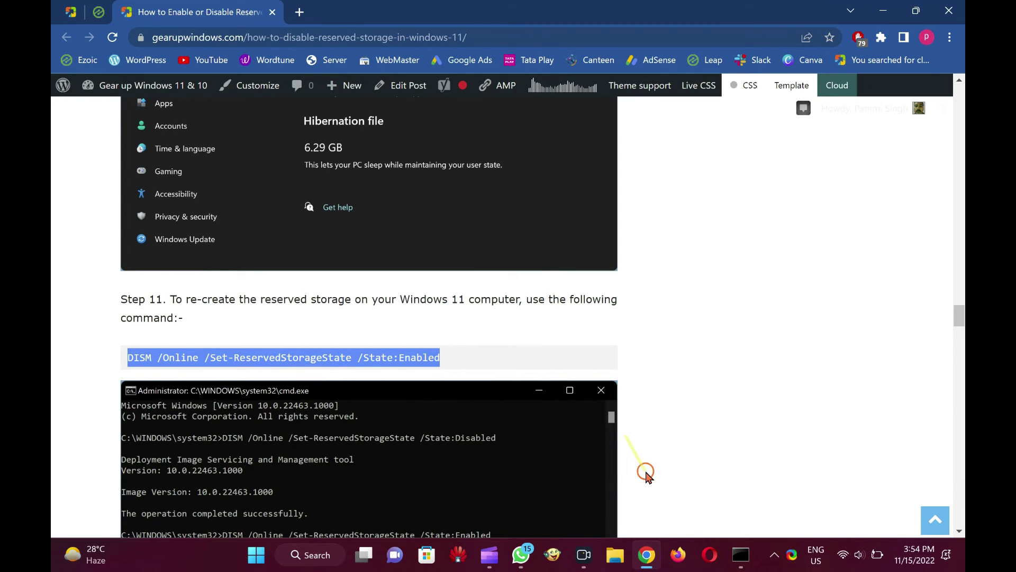
# - Paste and run the DISM /State:Enabled command in Command Prompt, then close it
pyautogui.click(741, 554)
pyautogui.rightClick(332, 271)
pyautogui.press('Return')
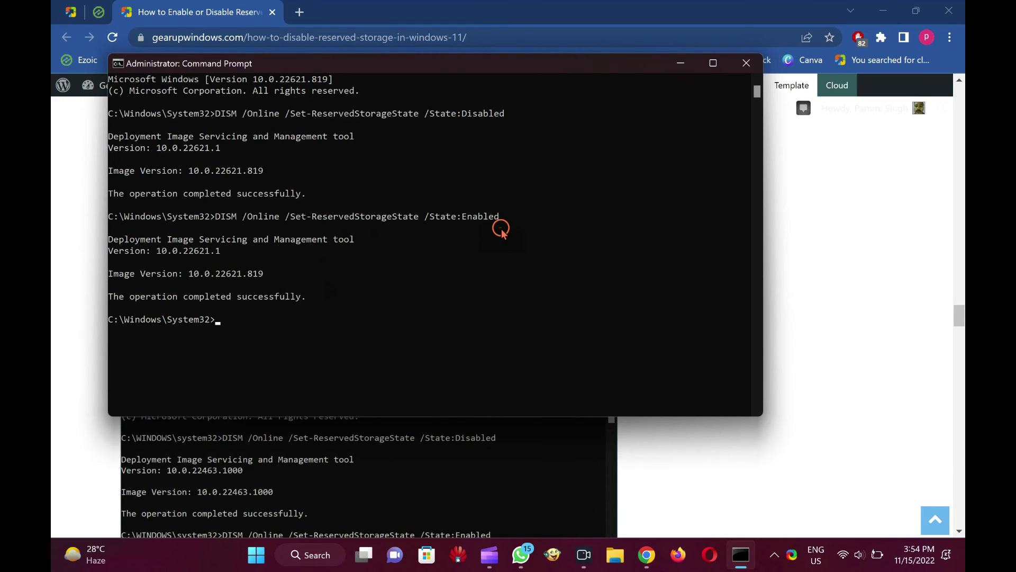
pyautogui.click(745, 63)
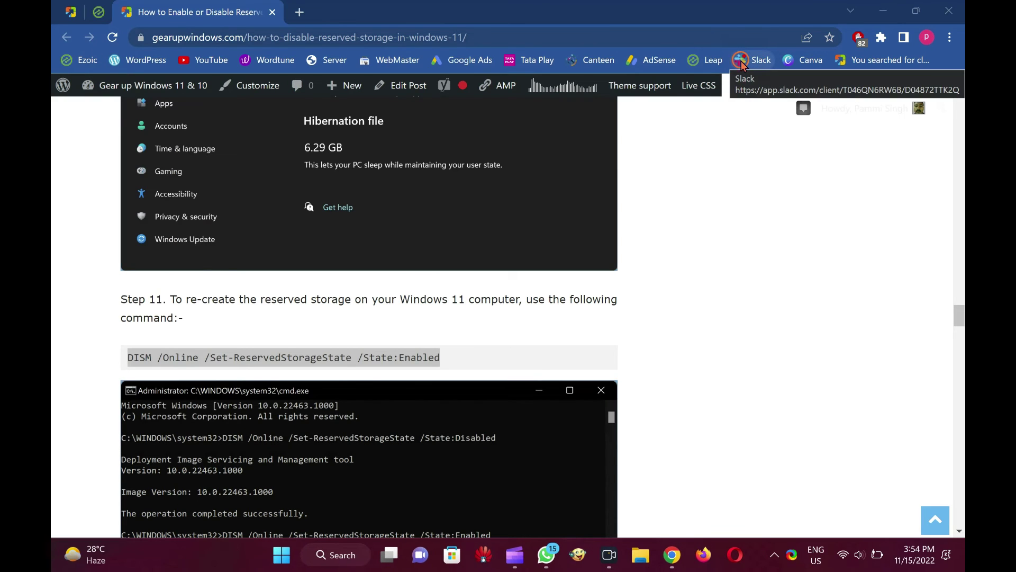
pyautogui.click(594, 291)
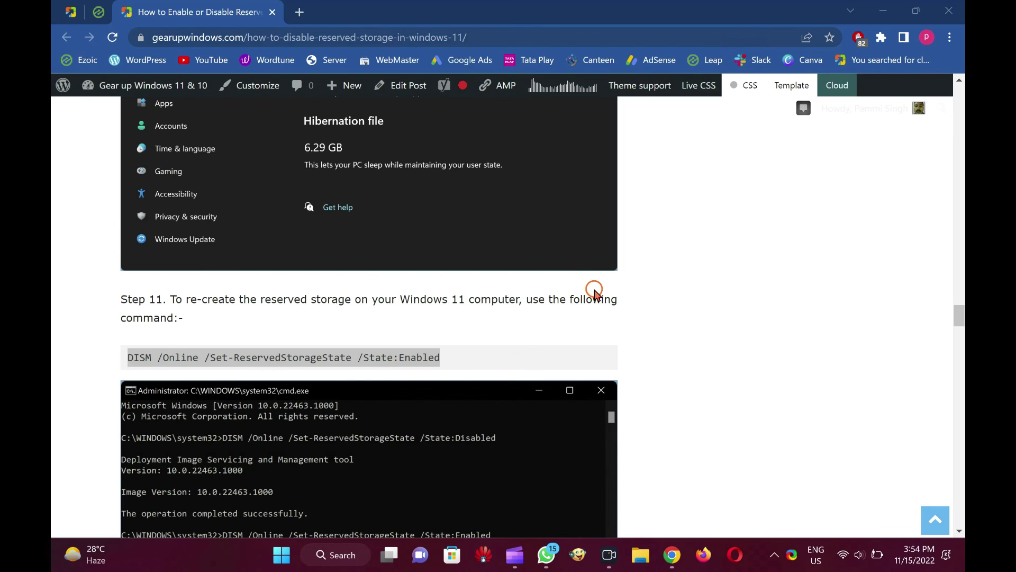
pyautogui.click(581, 312)
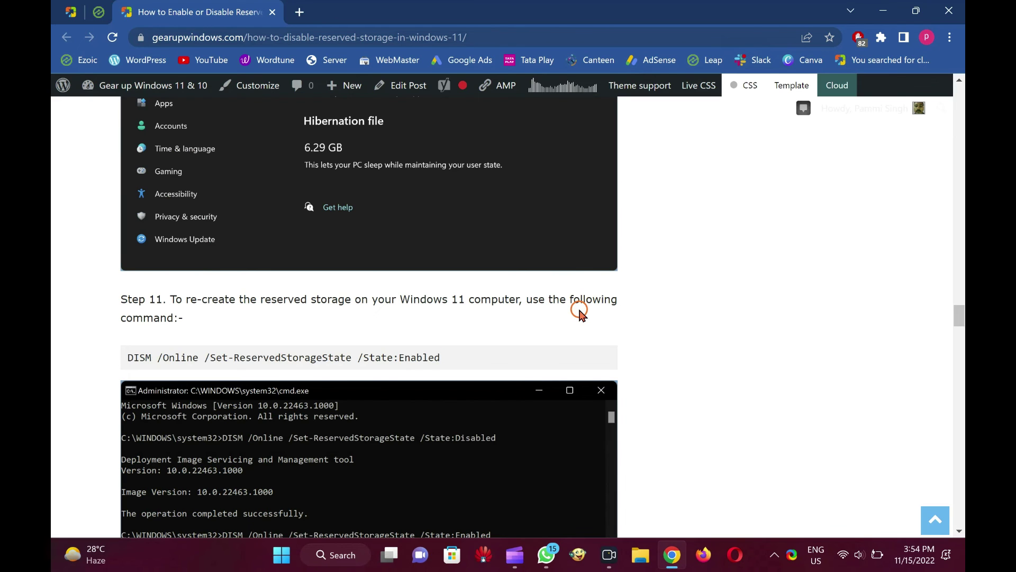